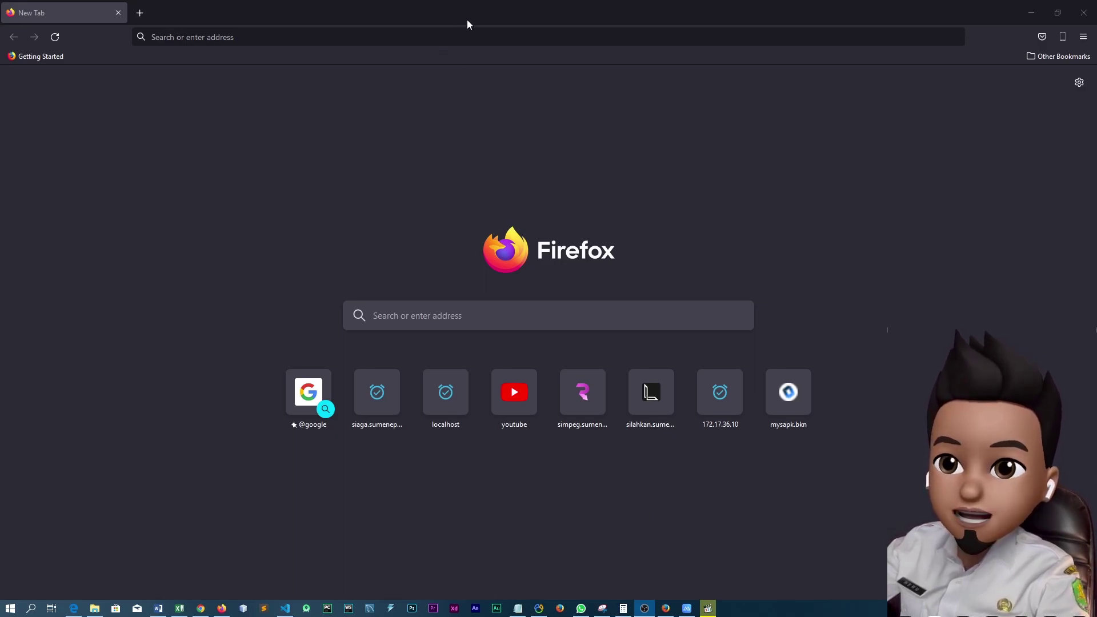
# Open the website siaga.sumenepkab.go.id to reach the SIAGA V3 login page.
pyautogui.click(446, 25)
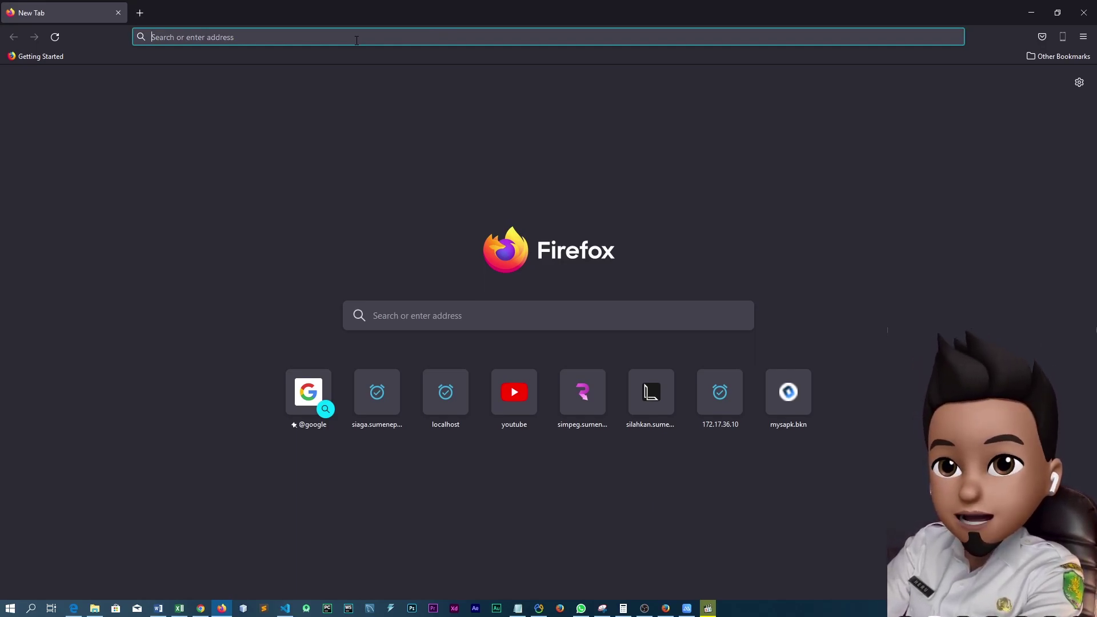
pyautogui.write('siaga')
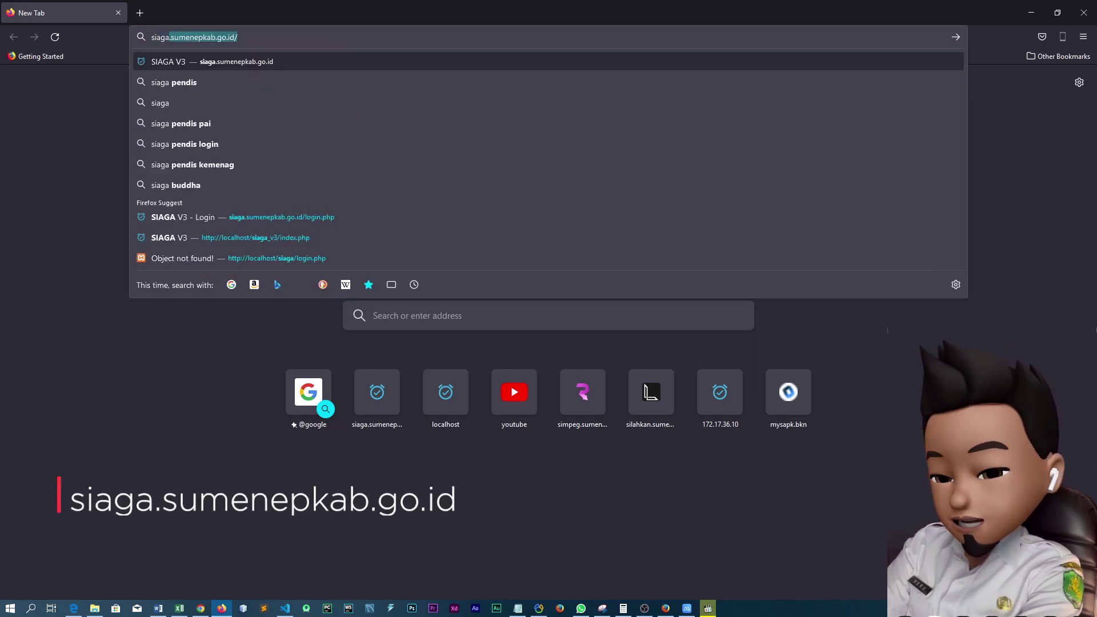
pyautogui.write('.sumenepkan')
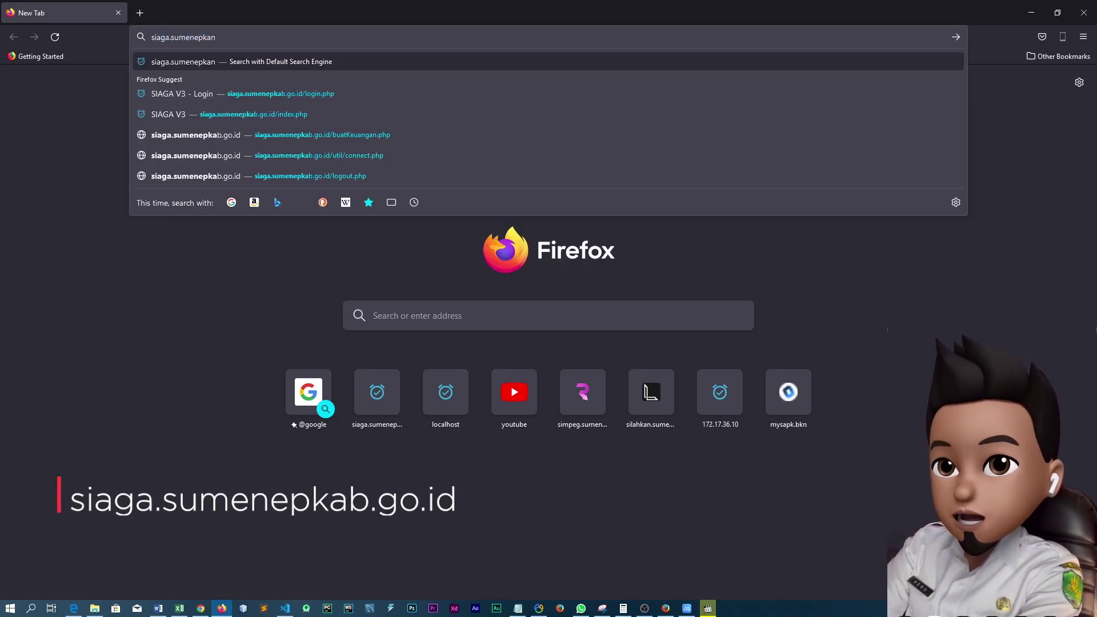
pyautogui.press('BackSpace')
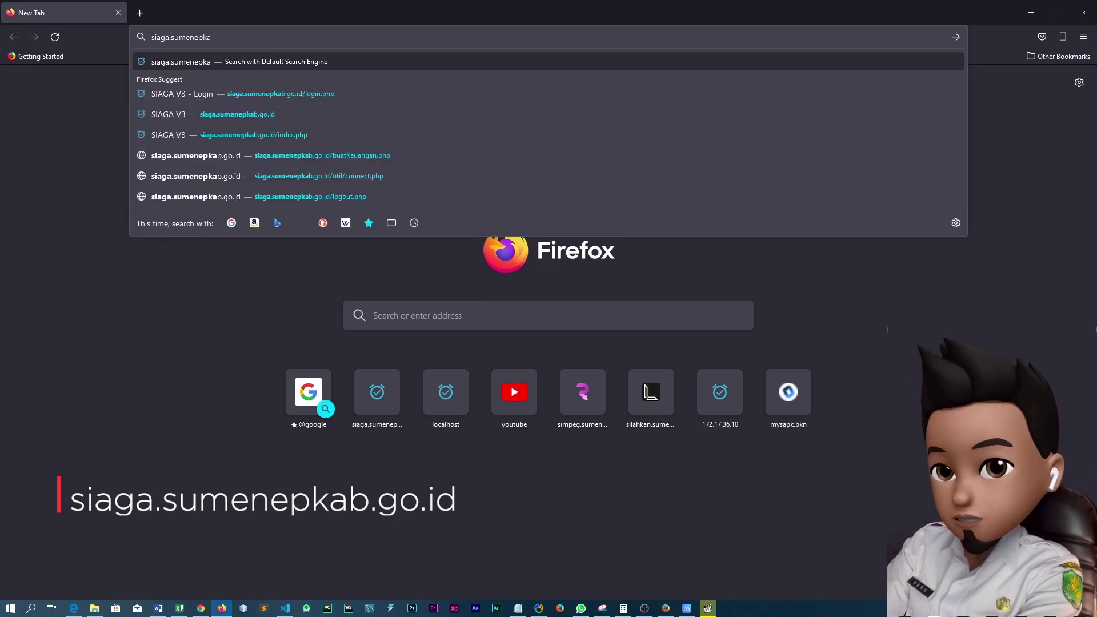
pyautogui.write('b.go.id/')
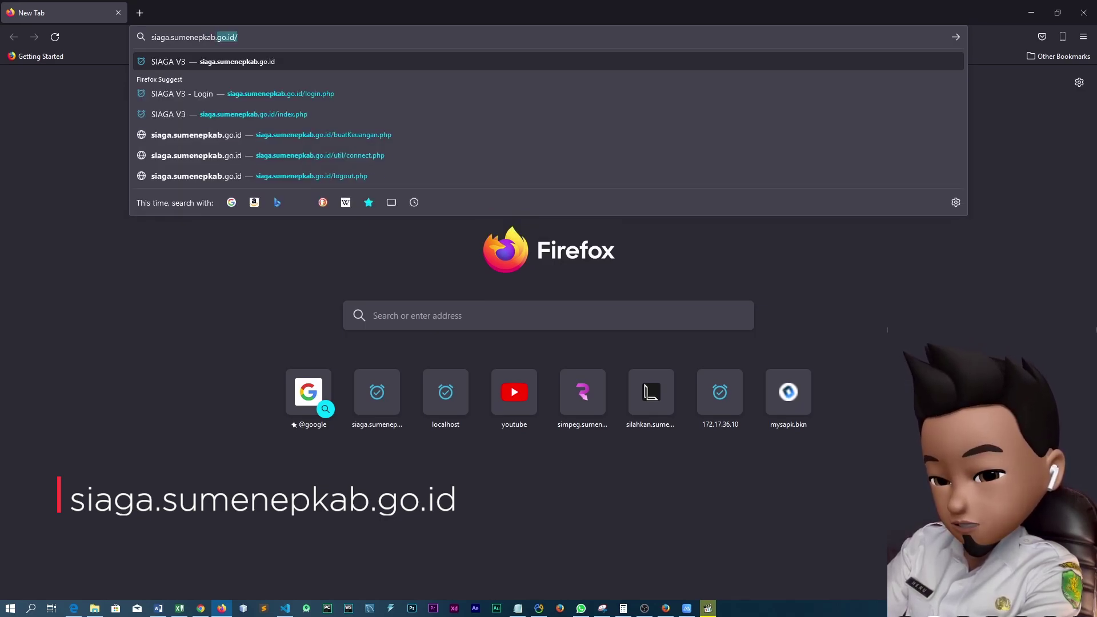
pyautogui.press('Return')
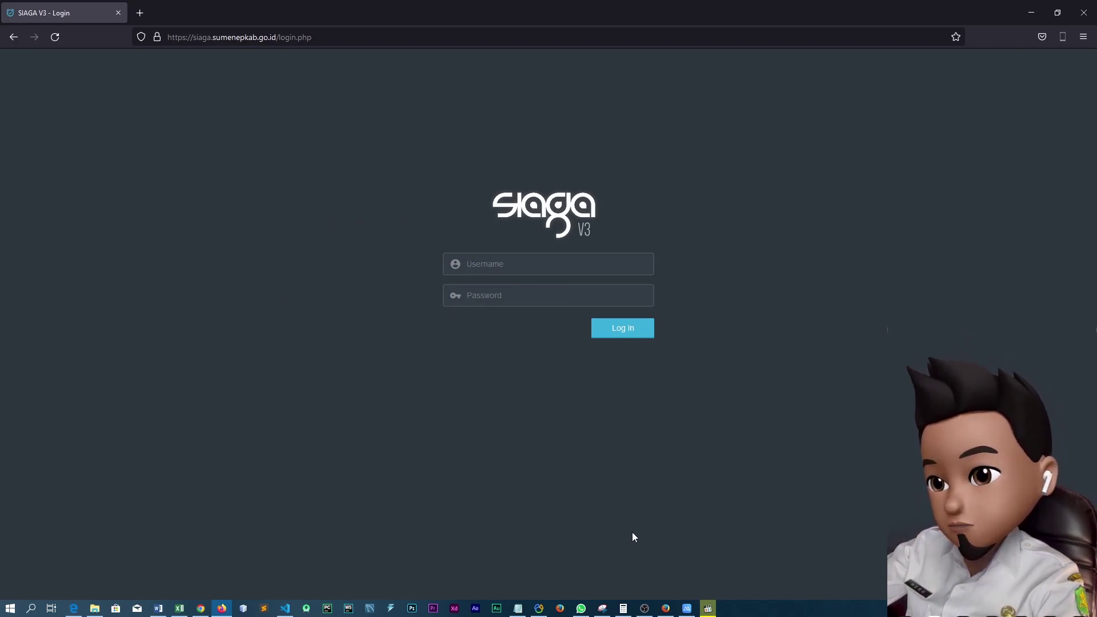
# Get the account's employee number from the notes window and paste it as the login username.
pyautogui.click(517, 607)
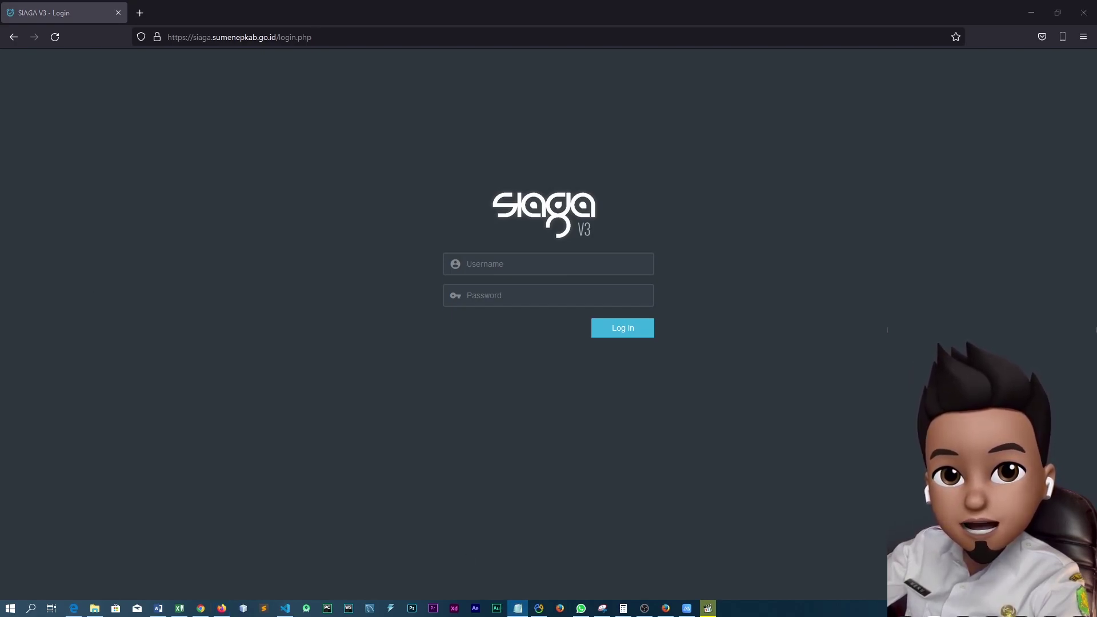
pyautogui.click(472, 258)
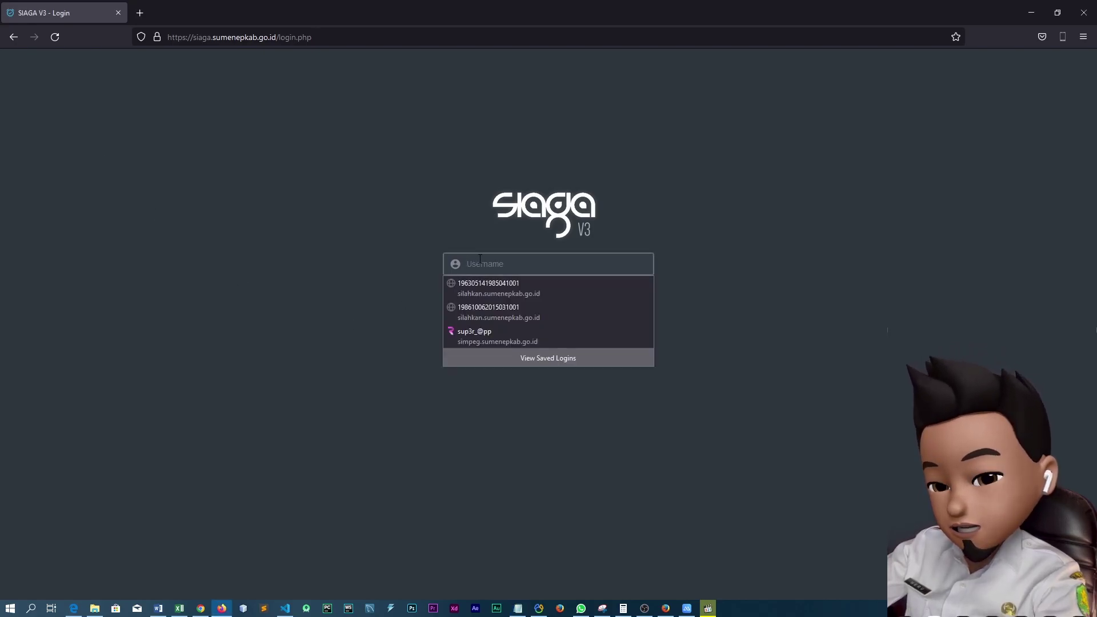
pyautogui.hotkey('ctrl', 'v')
pyautogui.press('Return')
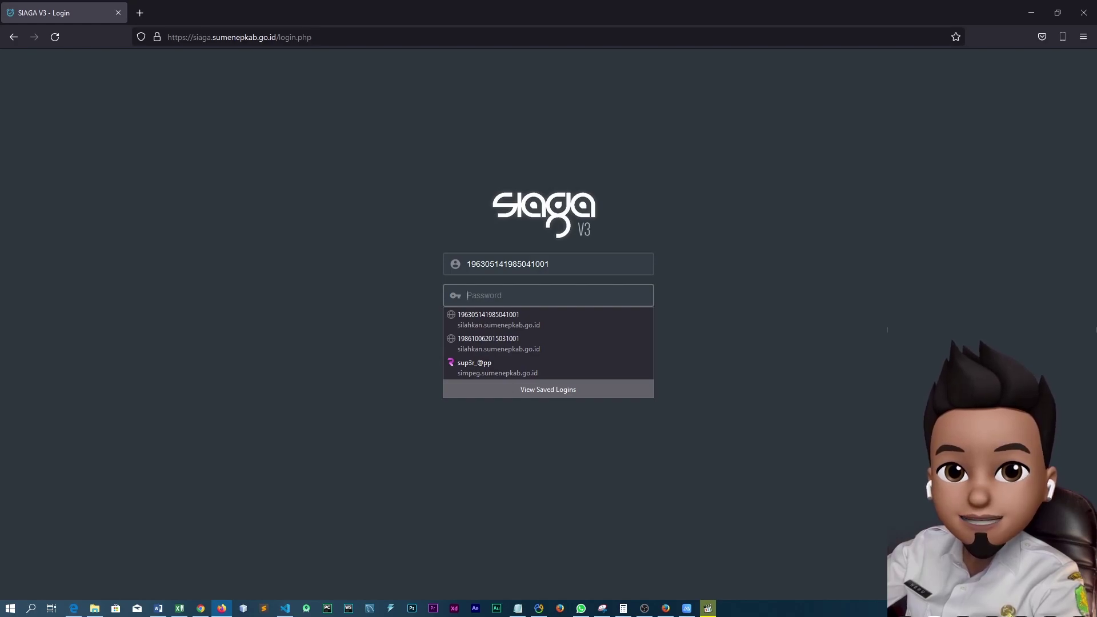
# Paste the account password from the notes window, log in, and decline saving the login in the browser.
pyautogui.hotkey('alt', 'Tab')
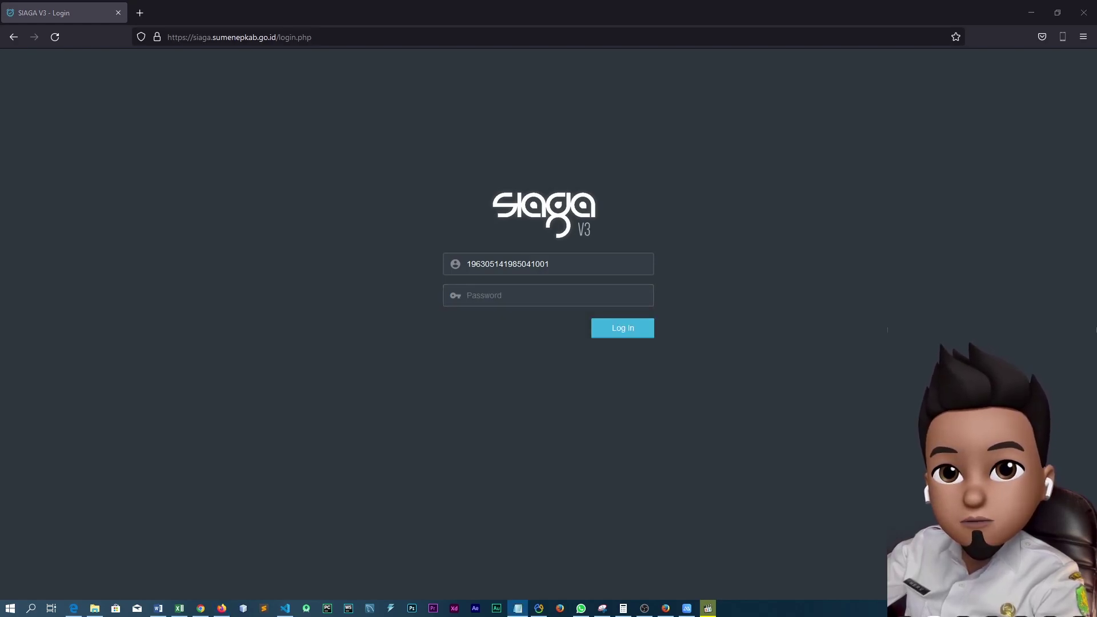
pyautogui.click(502, 301)
pyautogui.hotkey('ctrl', 'v')
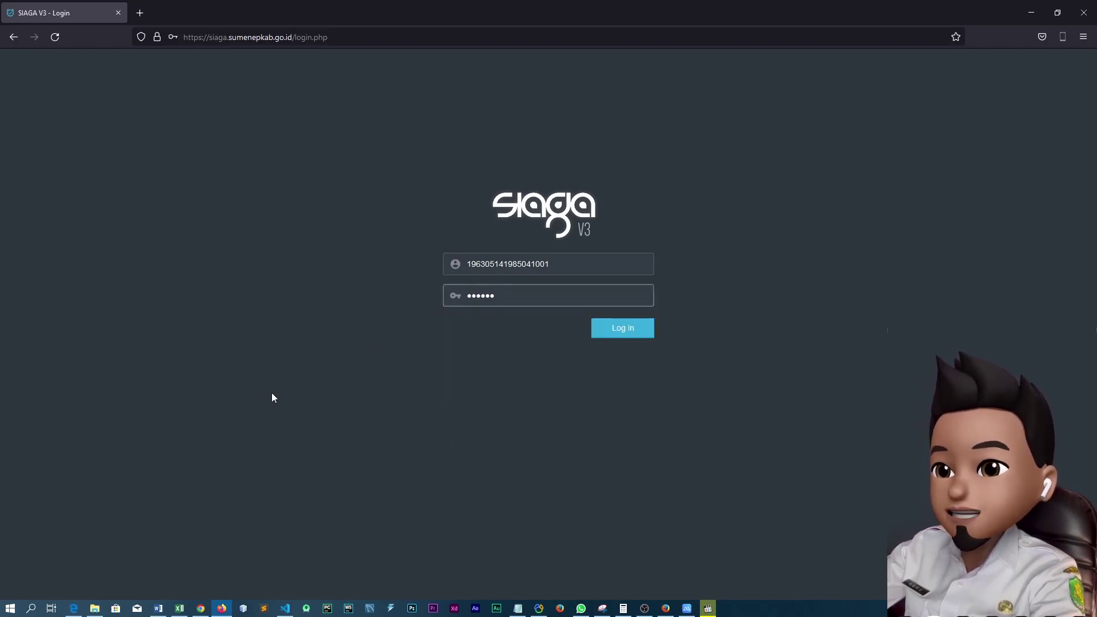
pyautogui.click(631, 338)
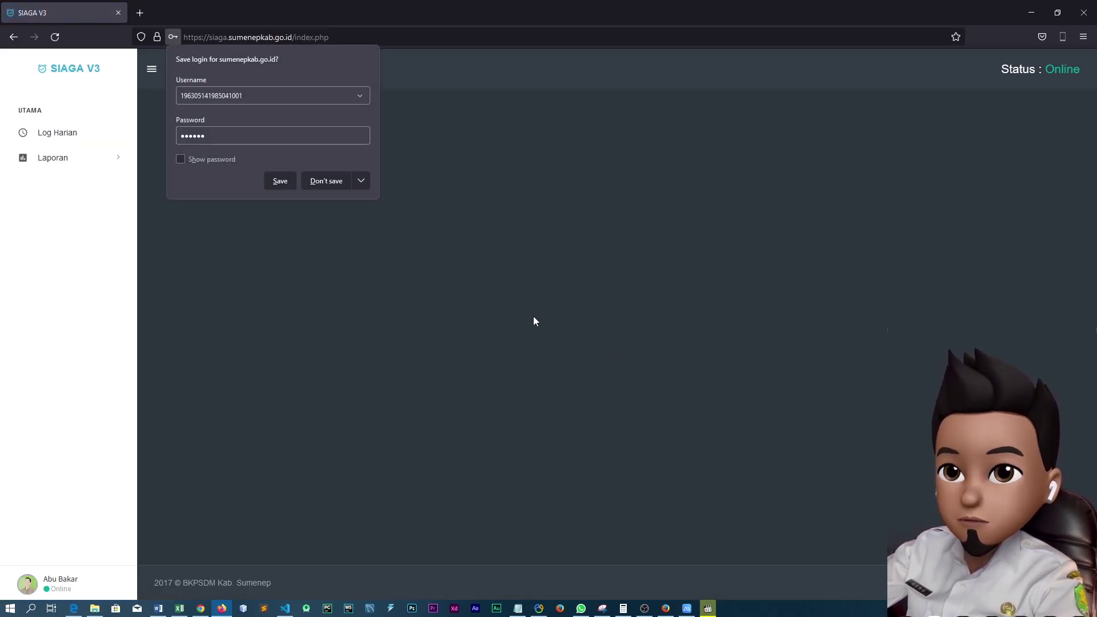
pyautogui.click(344, 187)
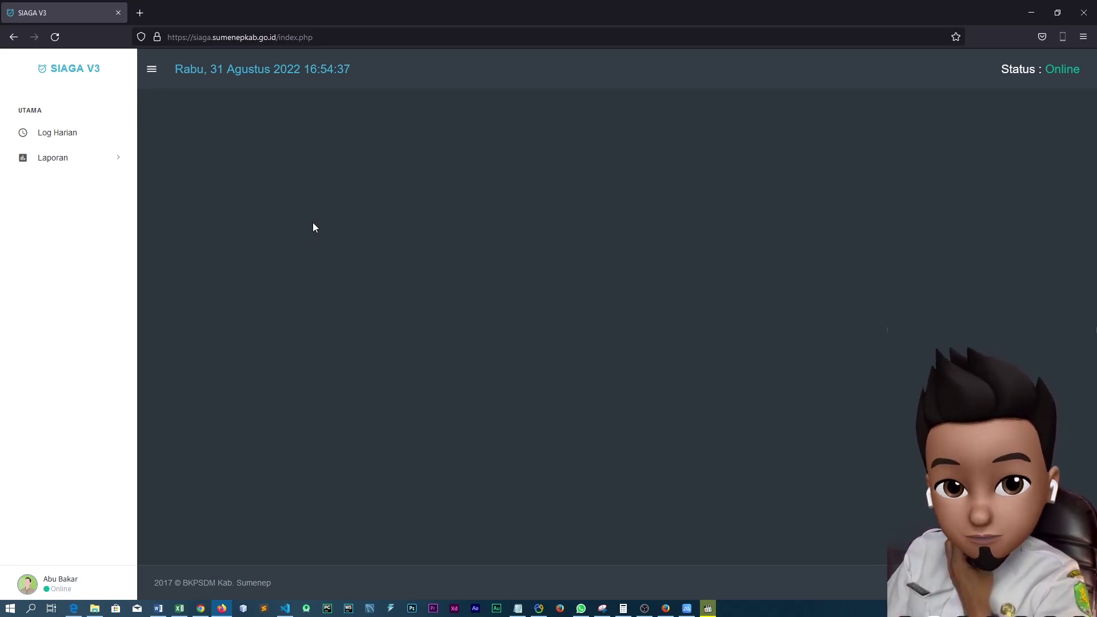
# Show the Log Harian attendance table and open the absence form of the employee in row 5, marked A.
pyautogui.click(70, 141)
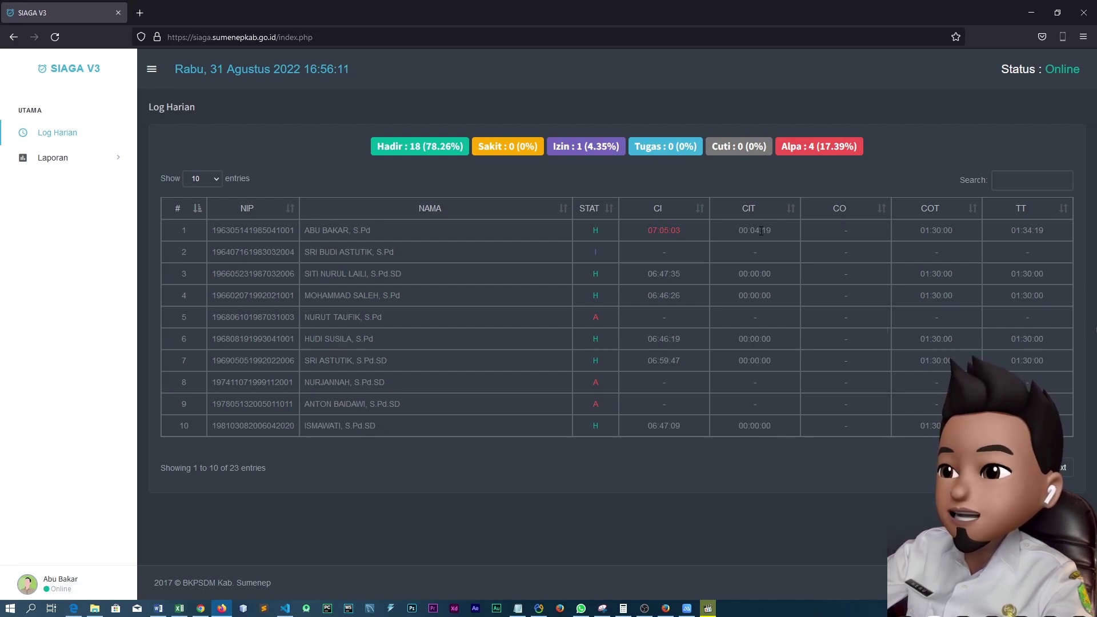
pyautogui.click(596, 323)
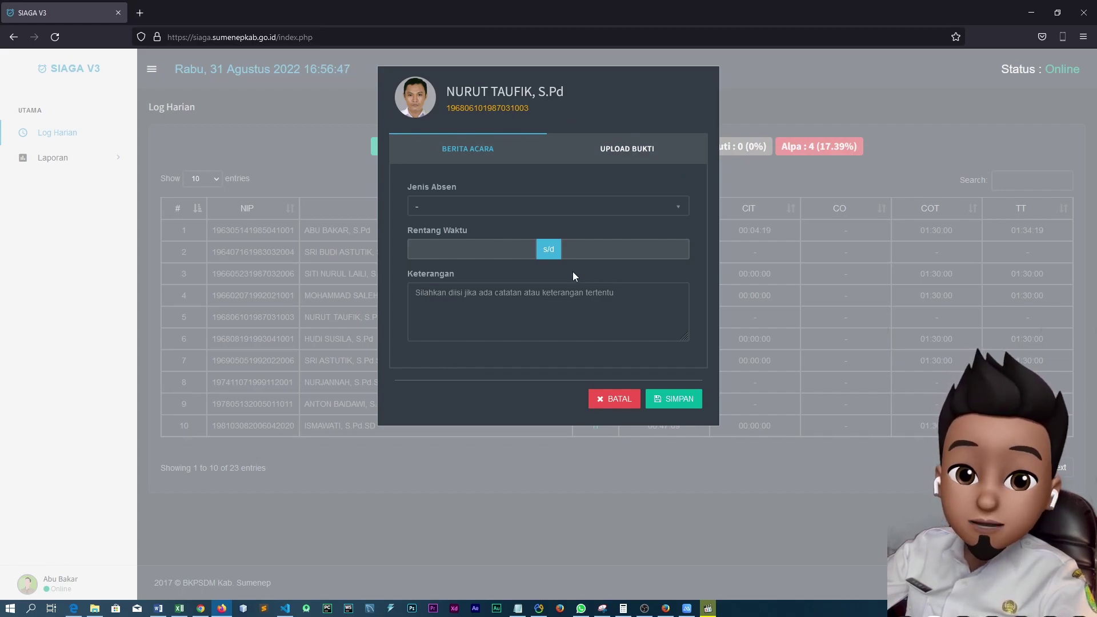
# Review the available Jenis Absen options in the Sakit, Izin, Tugas and Cuti groups.
pyautogui.click(498, 213)
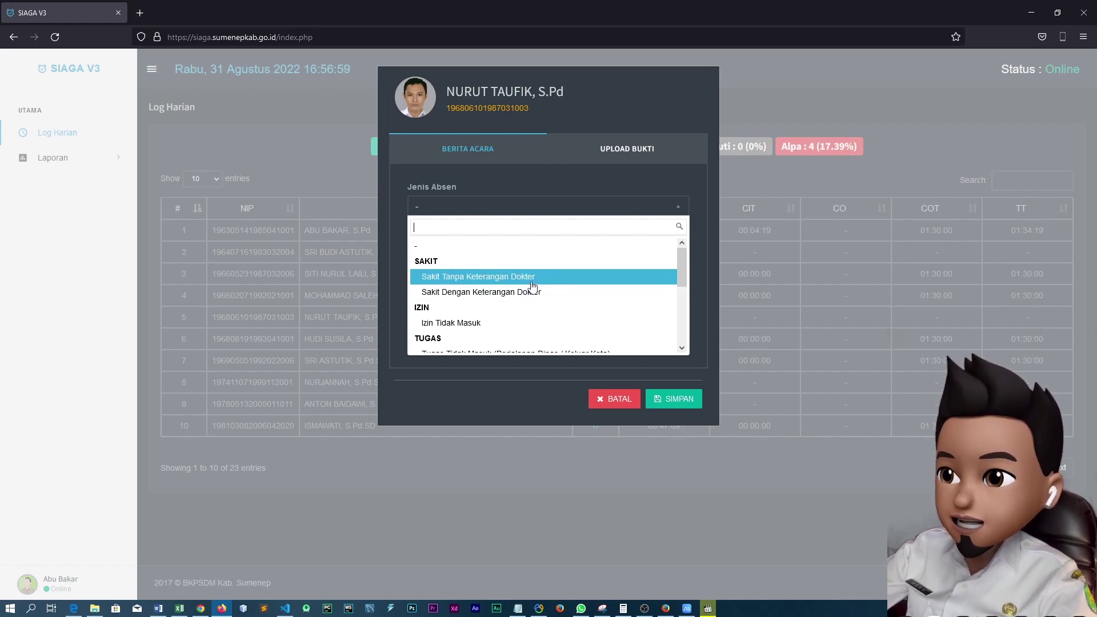
pyautogui.scroll(-2, 531, 285)
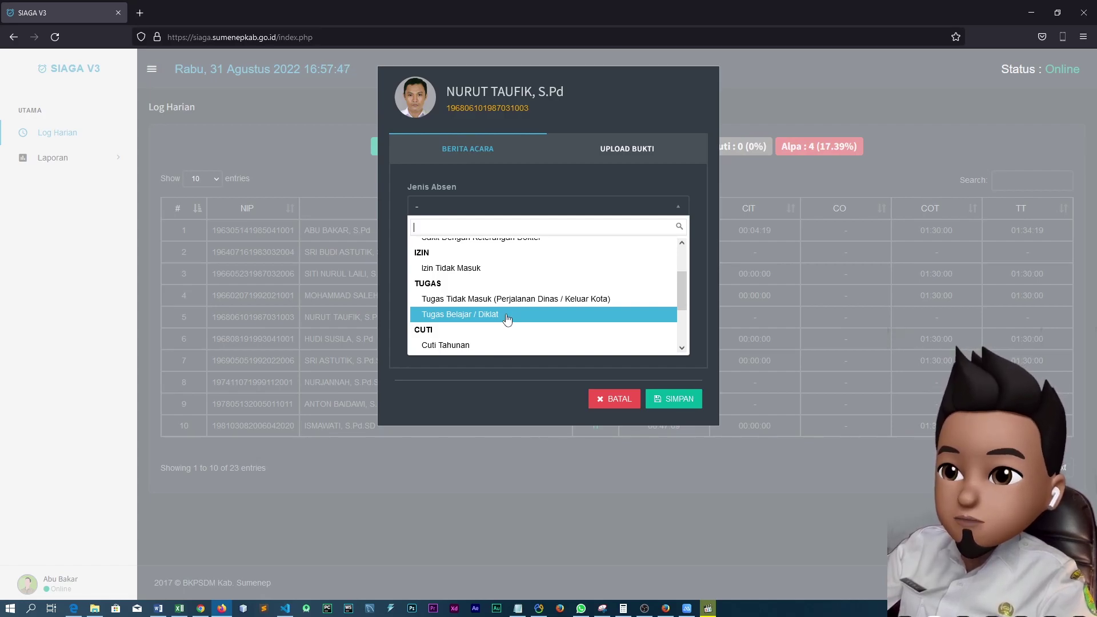
pyautogui.scroll(-2, 502, 319)
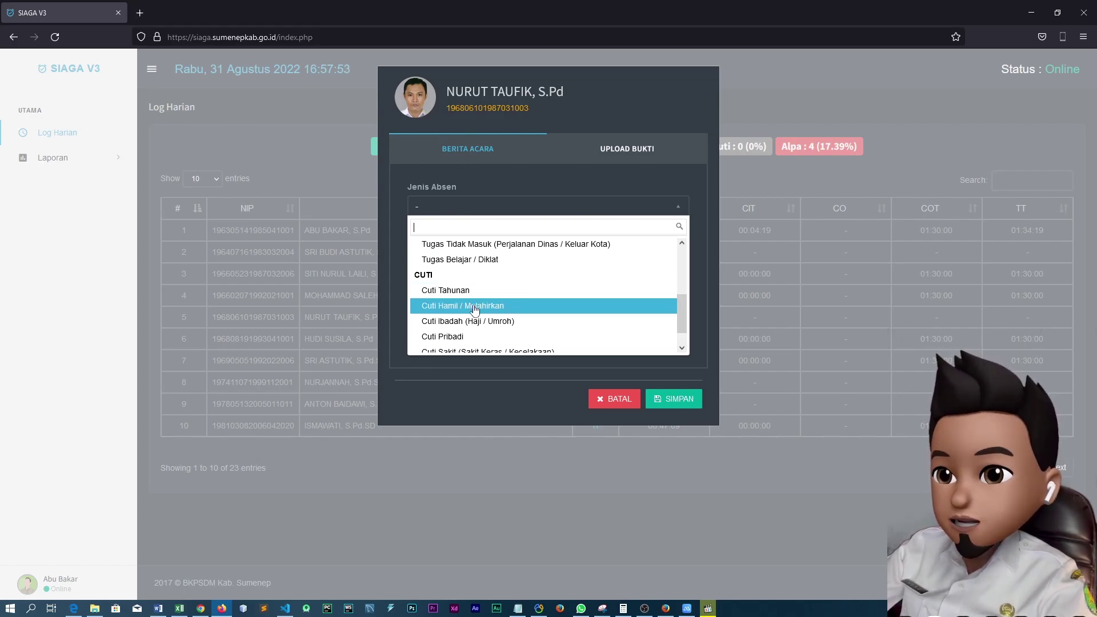
pyautogui.scroll(-1, 542, 306)
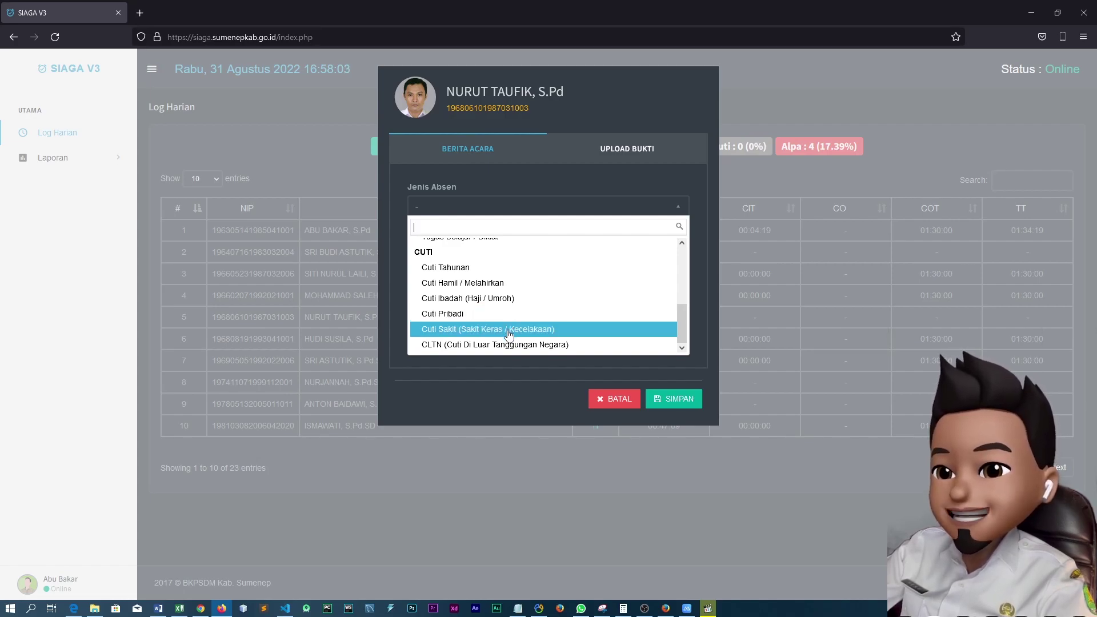
pyautogui.scroll(2, 540, 308)
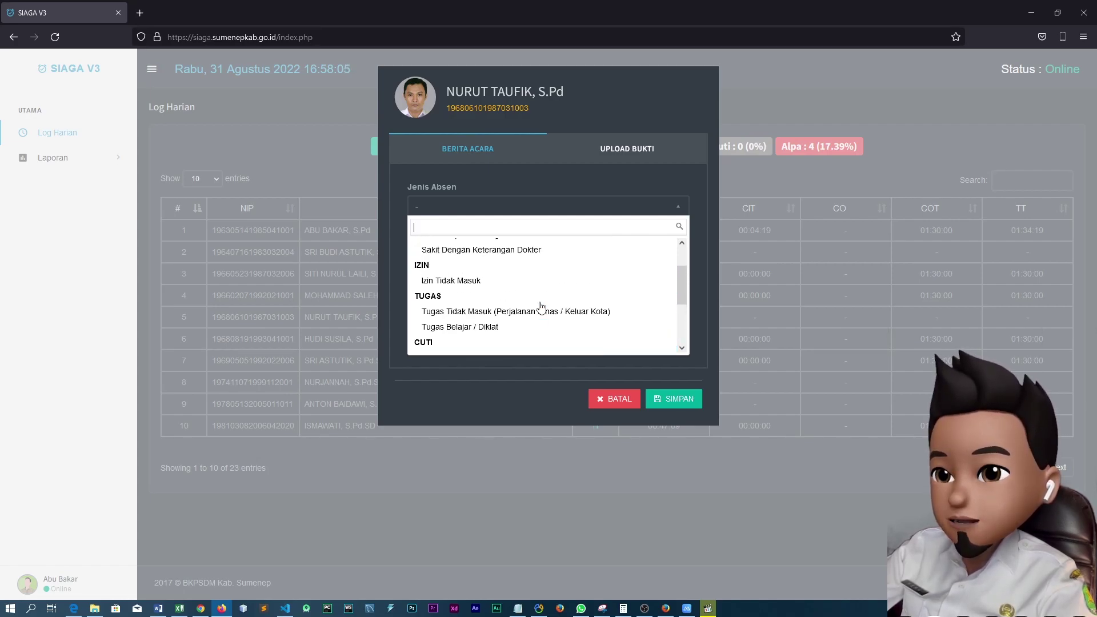
pyautogui.scroll(1, 540, 302)
pyautogui.scroll(-3, 520, 292)
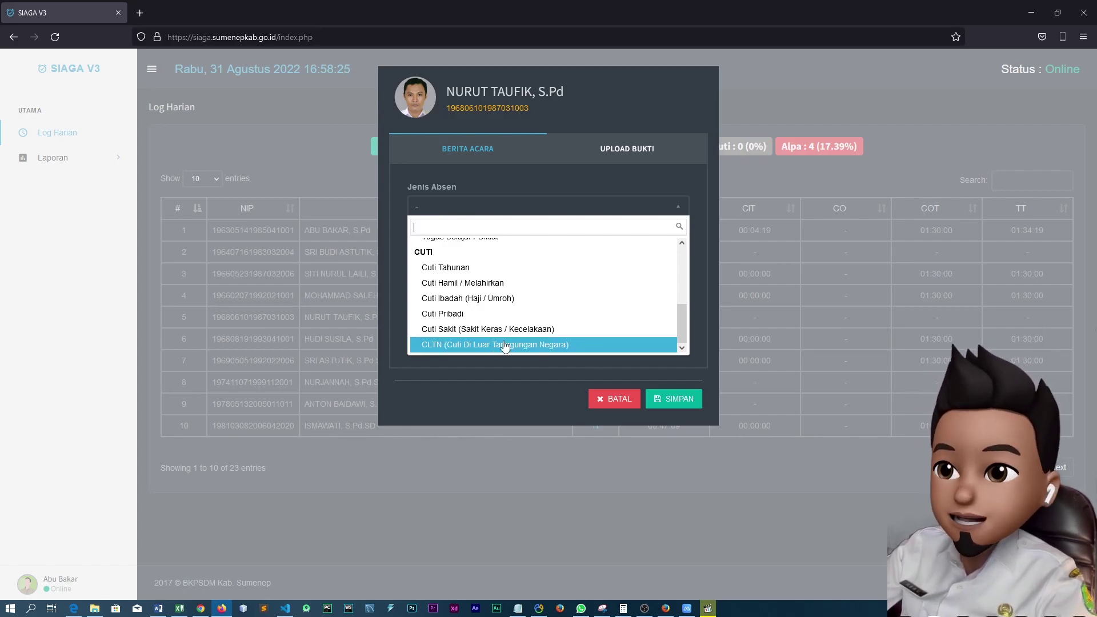
pyautogui.scroll(3, 522, 334)
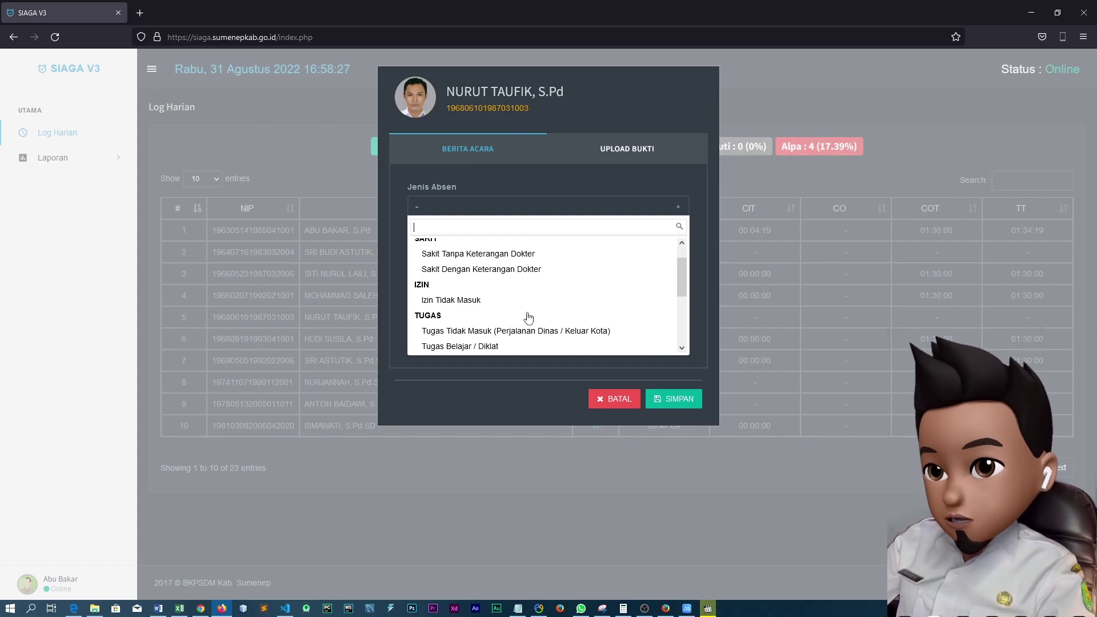
pyautogui.scroll(1, 526, 316)
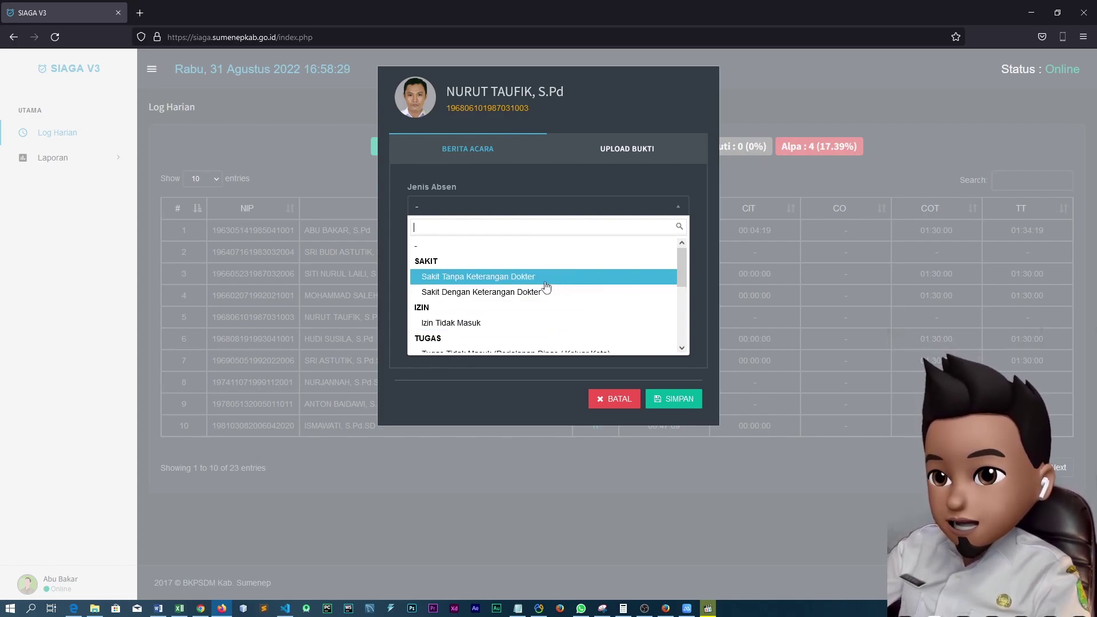
# Set Jenis Absen to Sakit Tanpa Keterangan Dokter and the Rentang Waktu to today, 31 Agustus 2022.
pyautogui.click(513, 282)
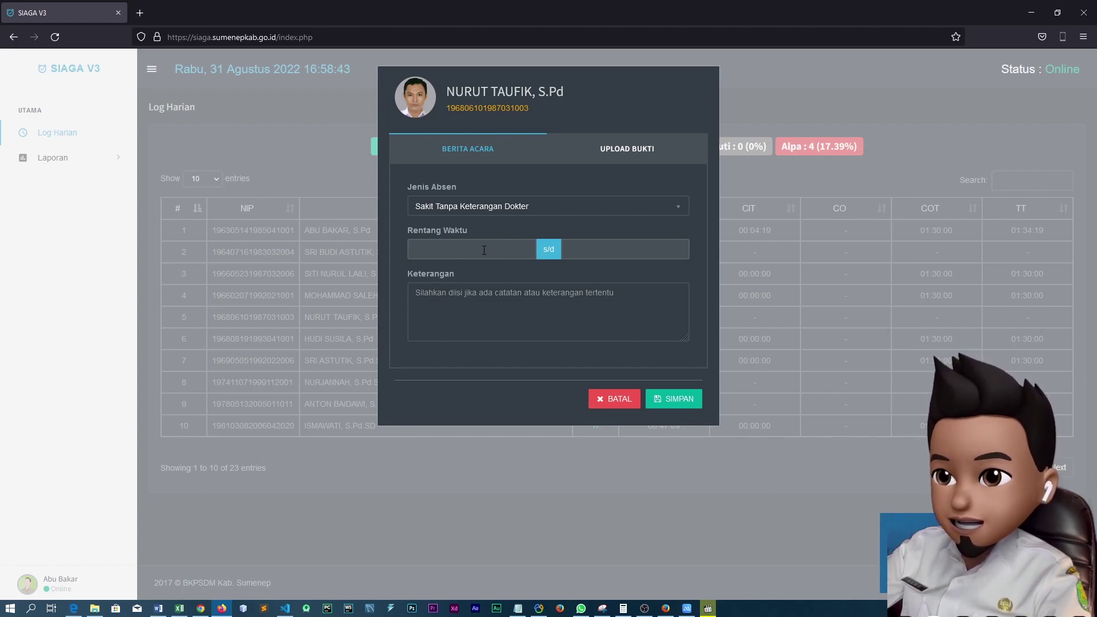
pyautogui.click(484, 250)
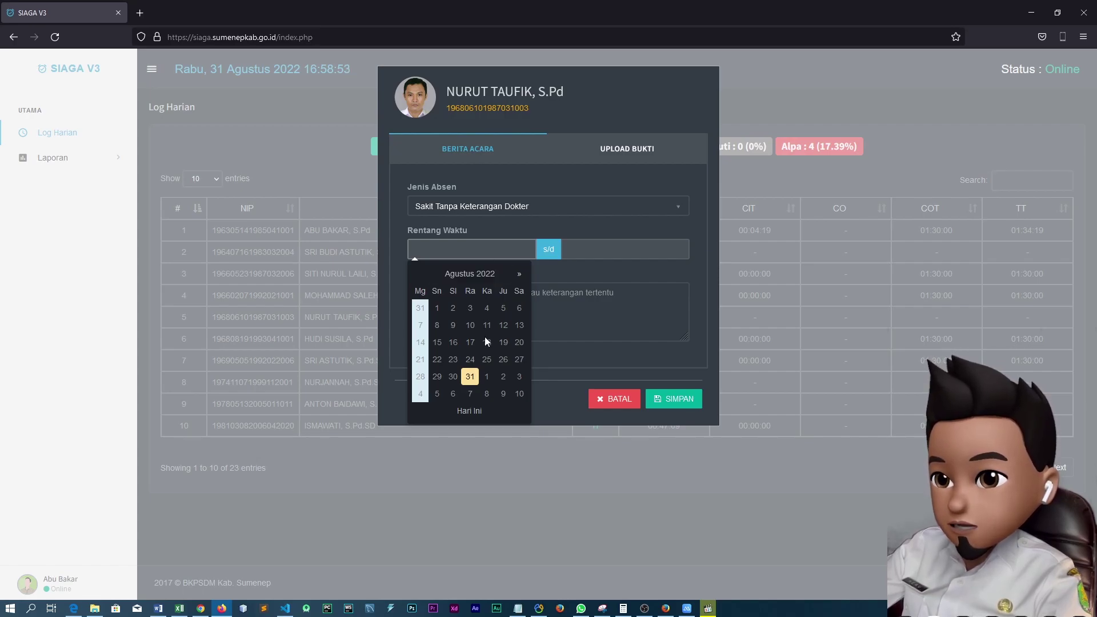
pyautogui.click(470, 410)
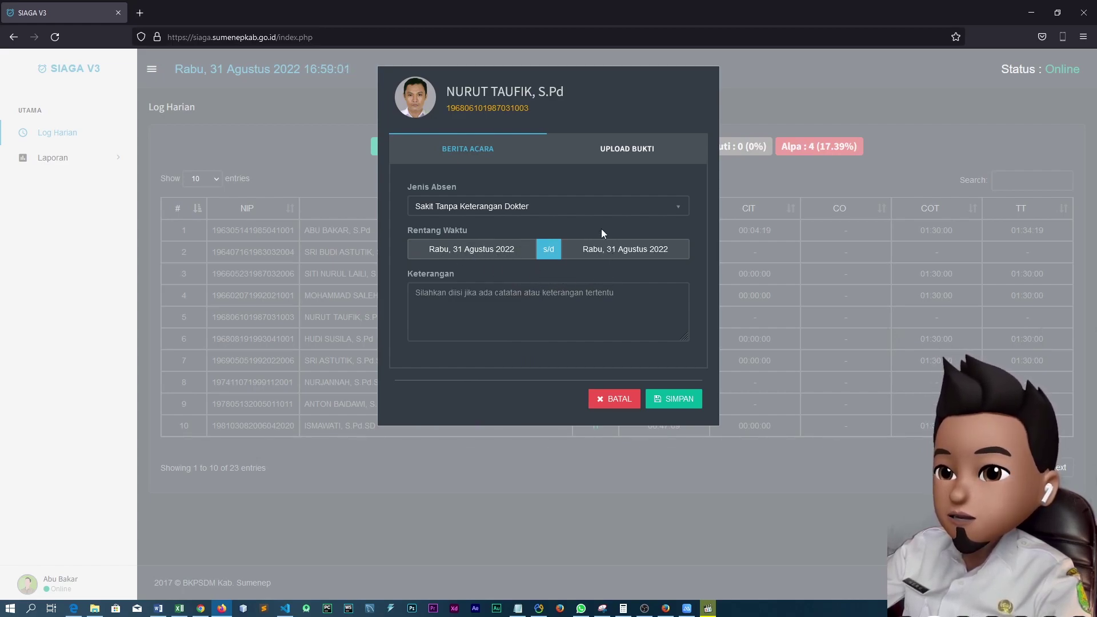
# Change Jenis Absen to Sakit Dengan Keterangan Dokter with a Rentang Waktu from 31 Agustus 2022 to 02 September 2022.
pyautogui.click(603, 210)
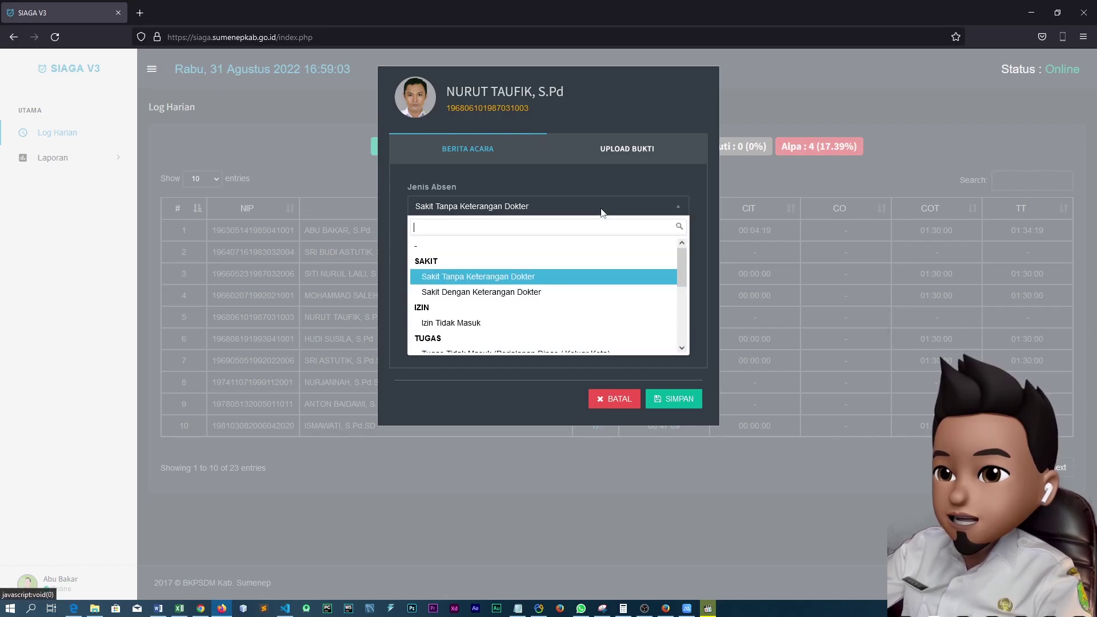
pyautogui.click(586, 290)
pyautogui.click(503, 249)
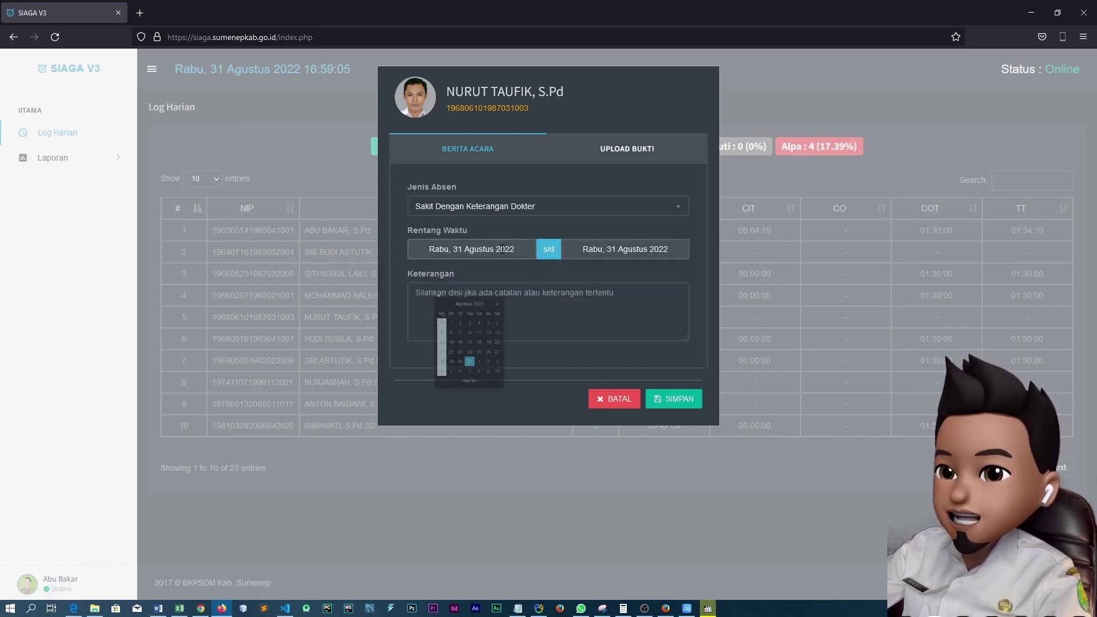
pyautogui.click(479, 375)
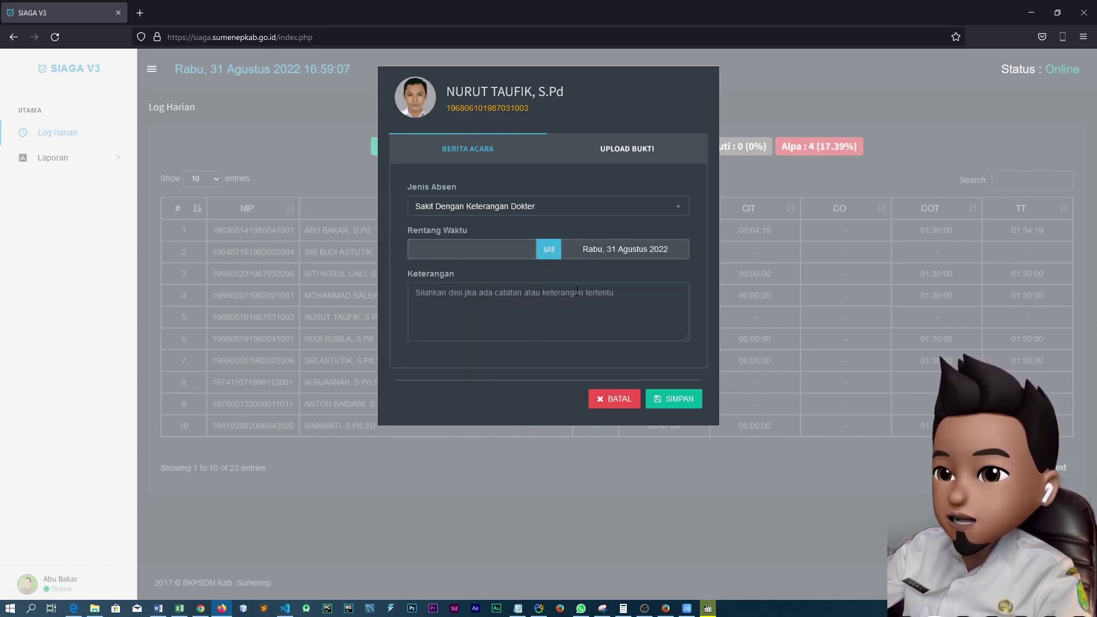
pyautogui.click(526, 251)
pyautogui.click(468, 373)
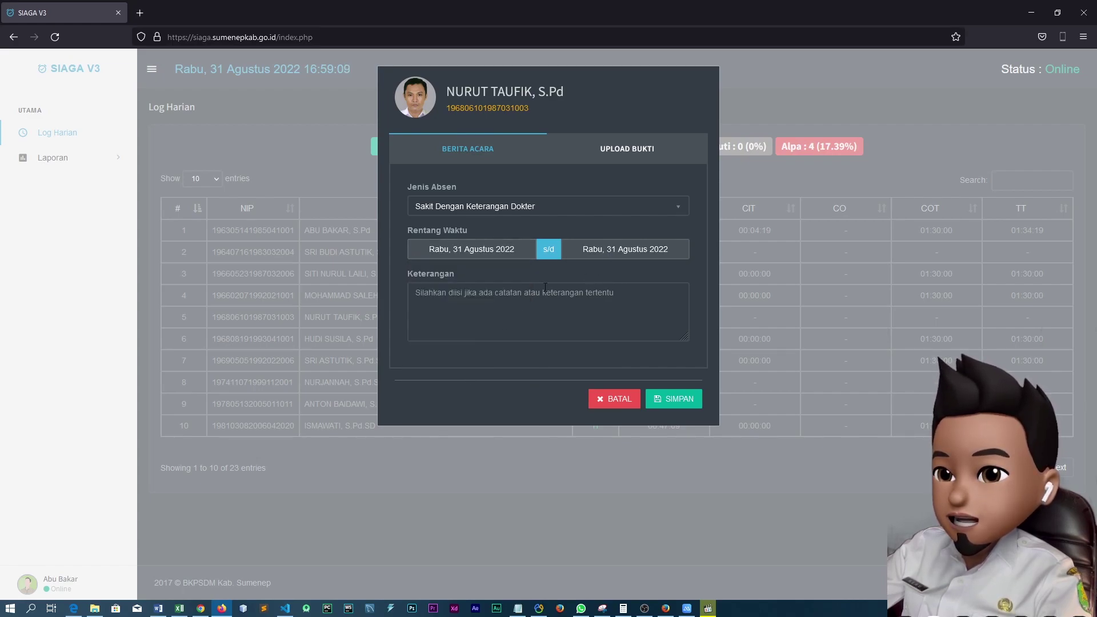
pyautogui.click(605, 246)
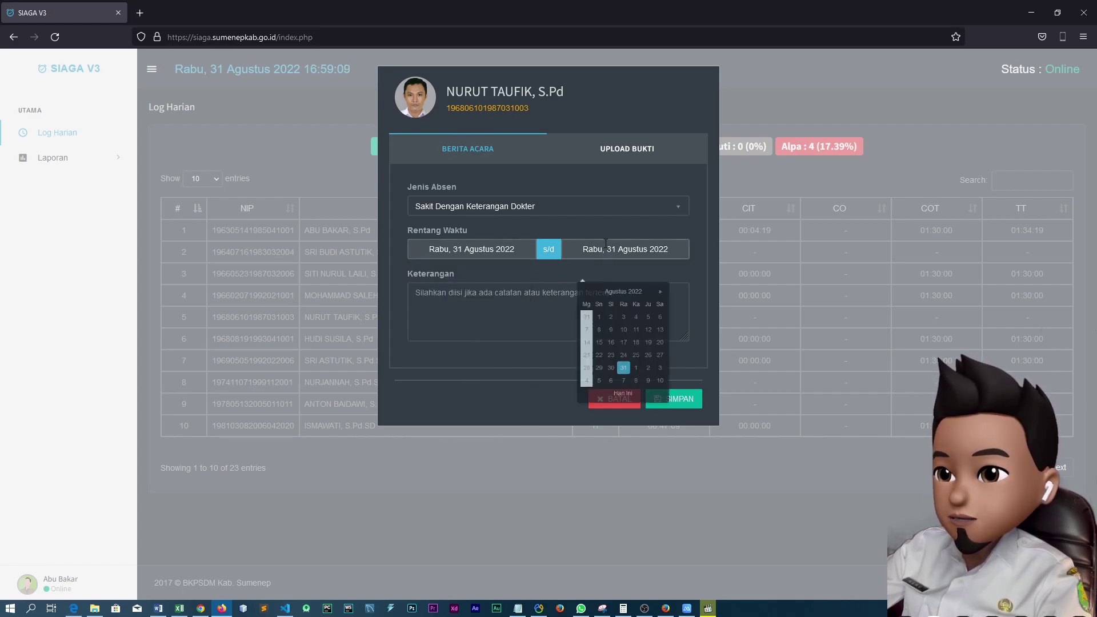
pyautogui.click(649, 368)
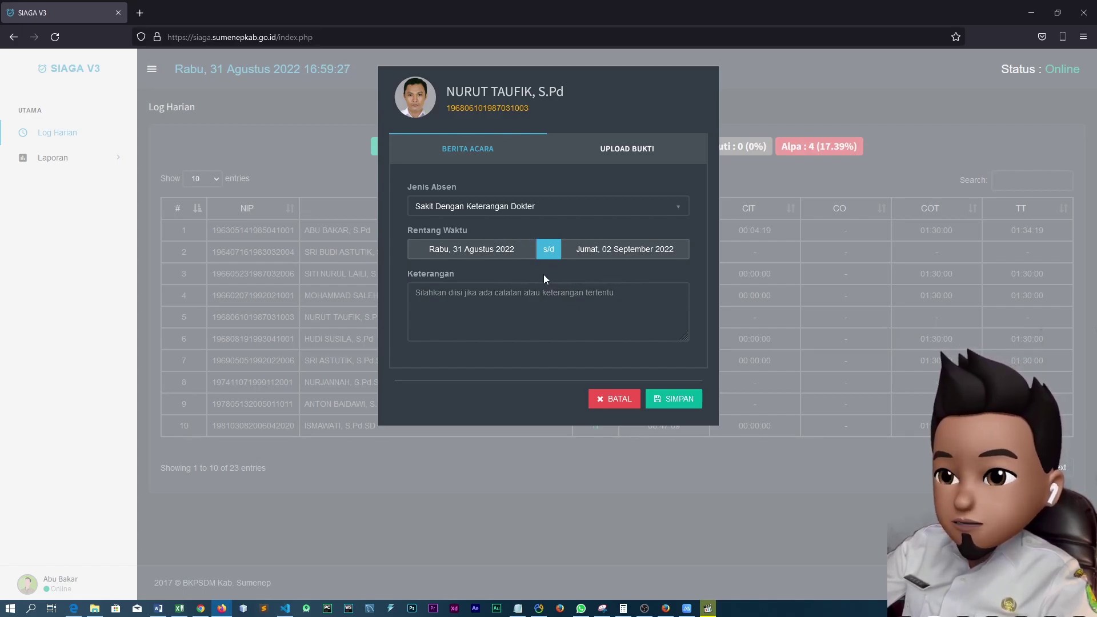
# Examine the calendar of the Rentang Waktu start date for selectable dates, keeping 31 Agustus 2022 selected.
pyautogui.click(504, 255)
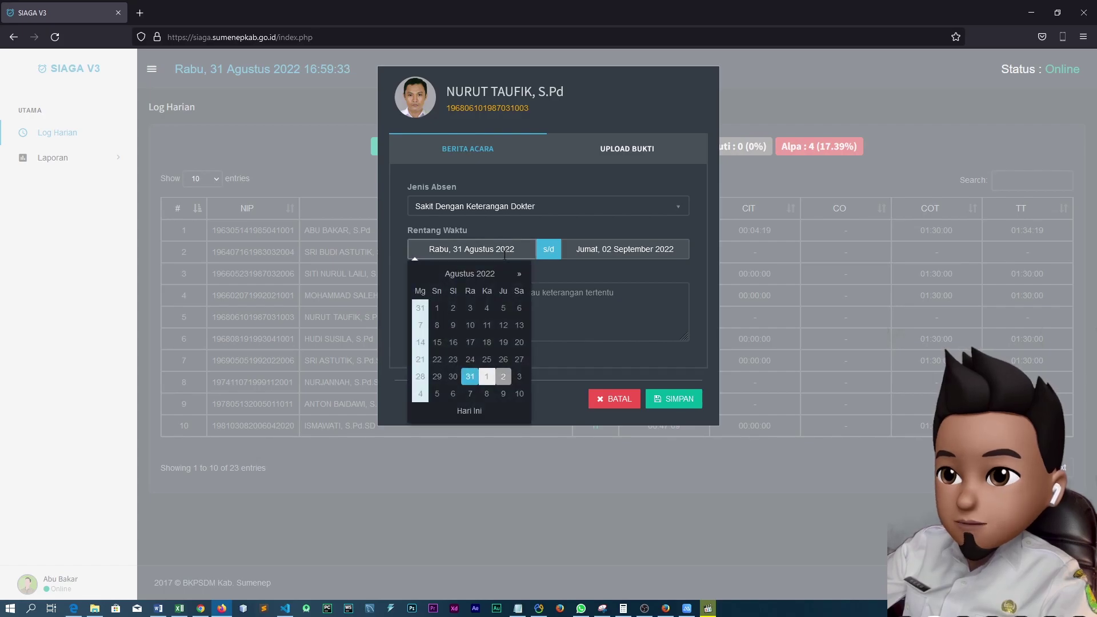
pyautogui.click(463, 377)
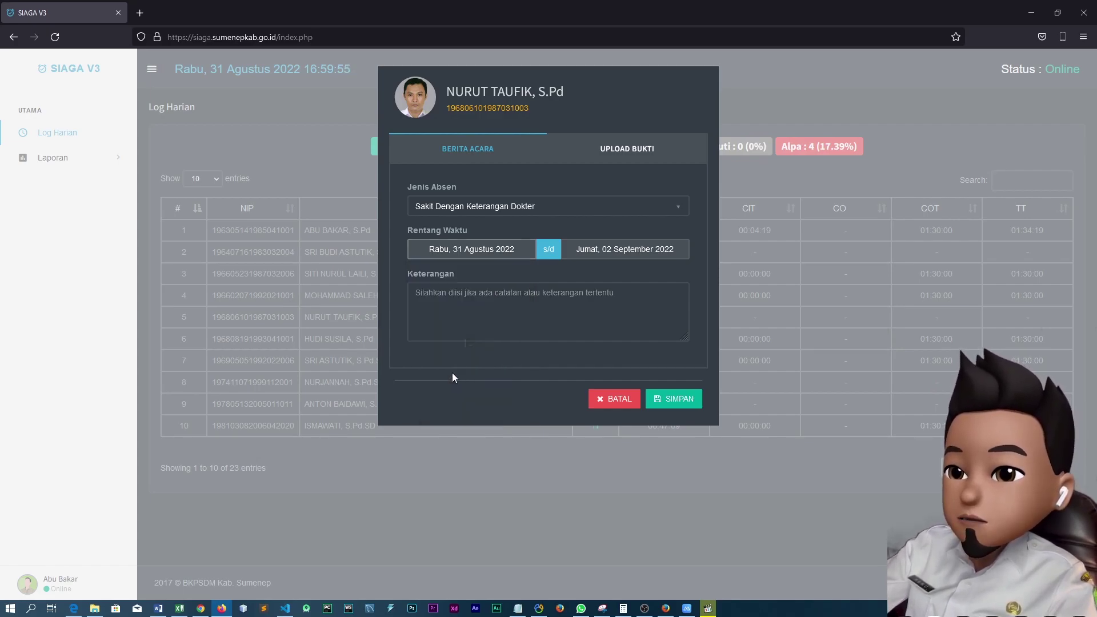
pyautogui.click(476, 251)
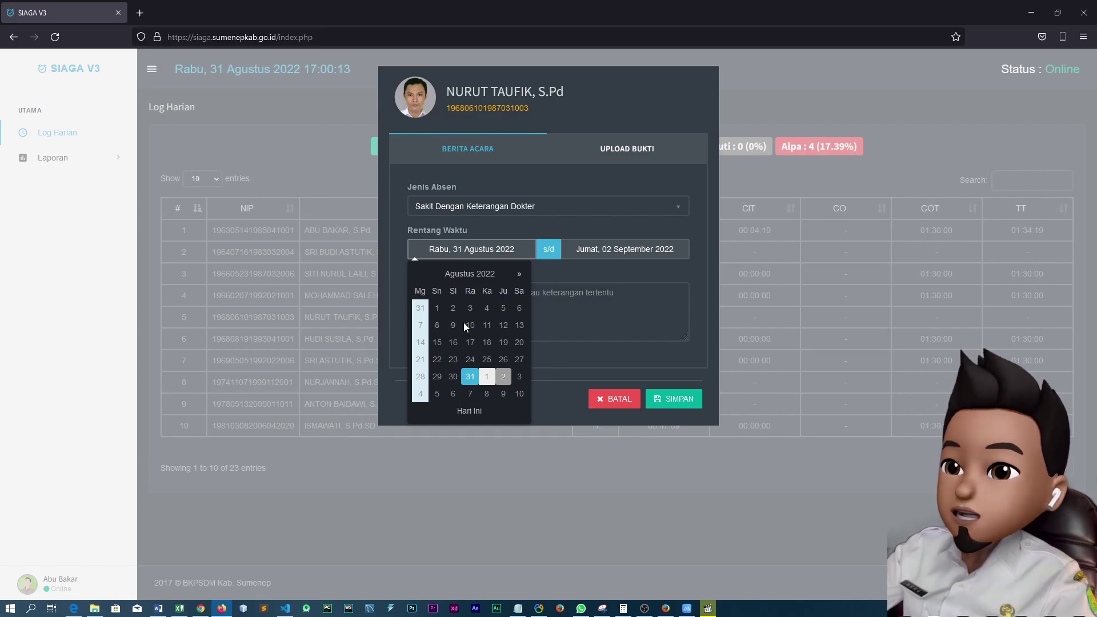
# Set Jenis Absen to Izin Tidak Masuk and enter "Kepentingan Keluarga" as the Keterangan.
pyautogui.click(618, 314)
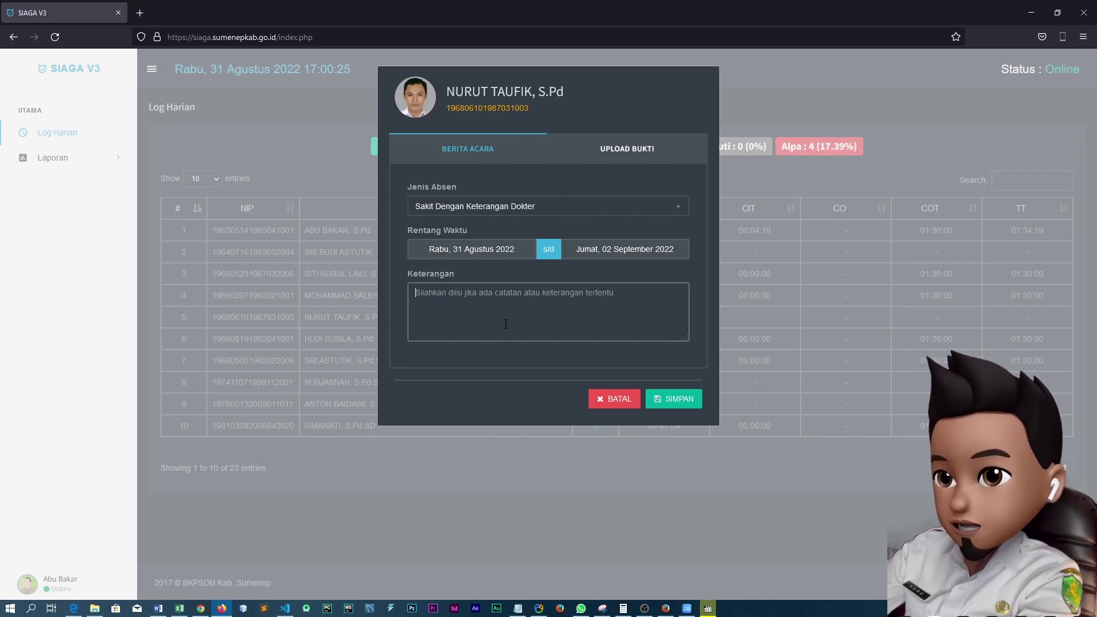
pyautogui.click(533, 210)
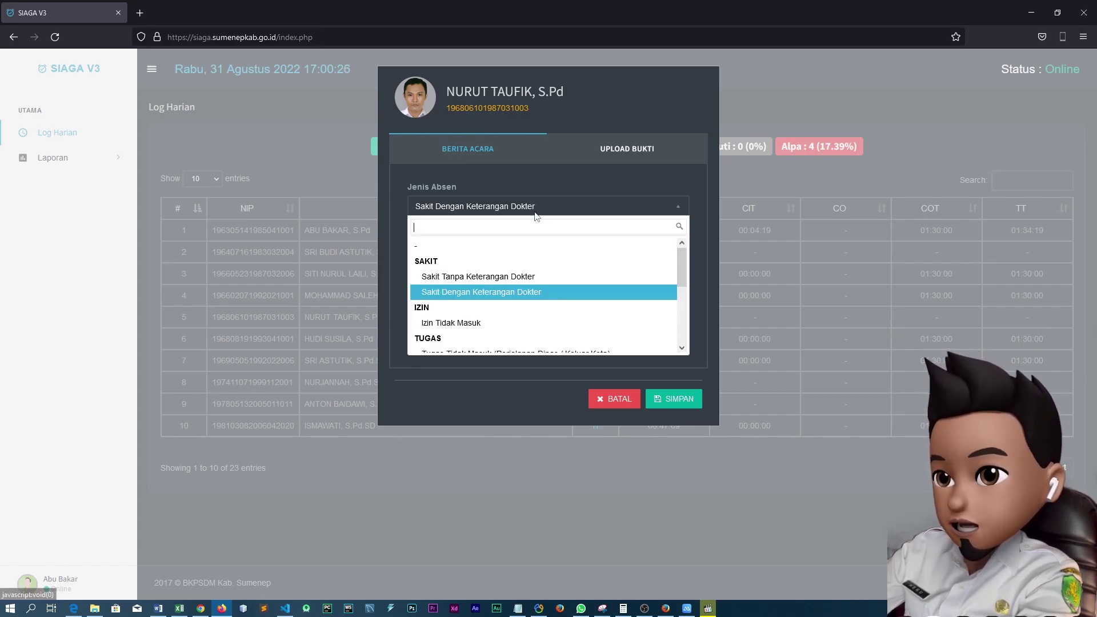
pyautogui.click(503, 320)
pyautogui.click(513, 323)
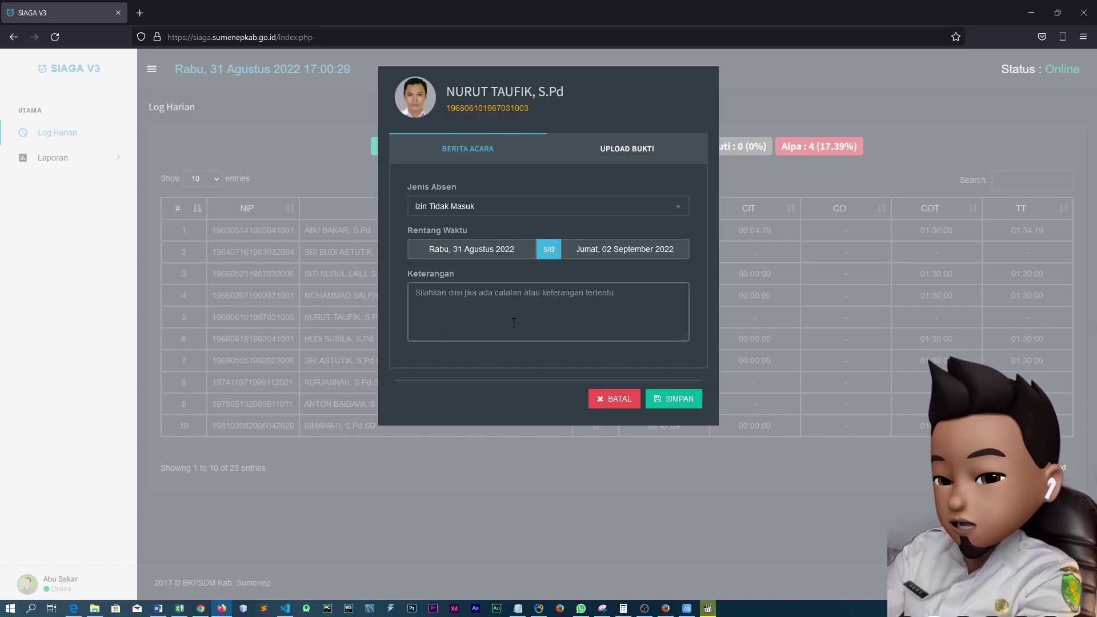
pyautogui.write('Kepentingan ')
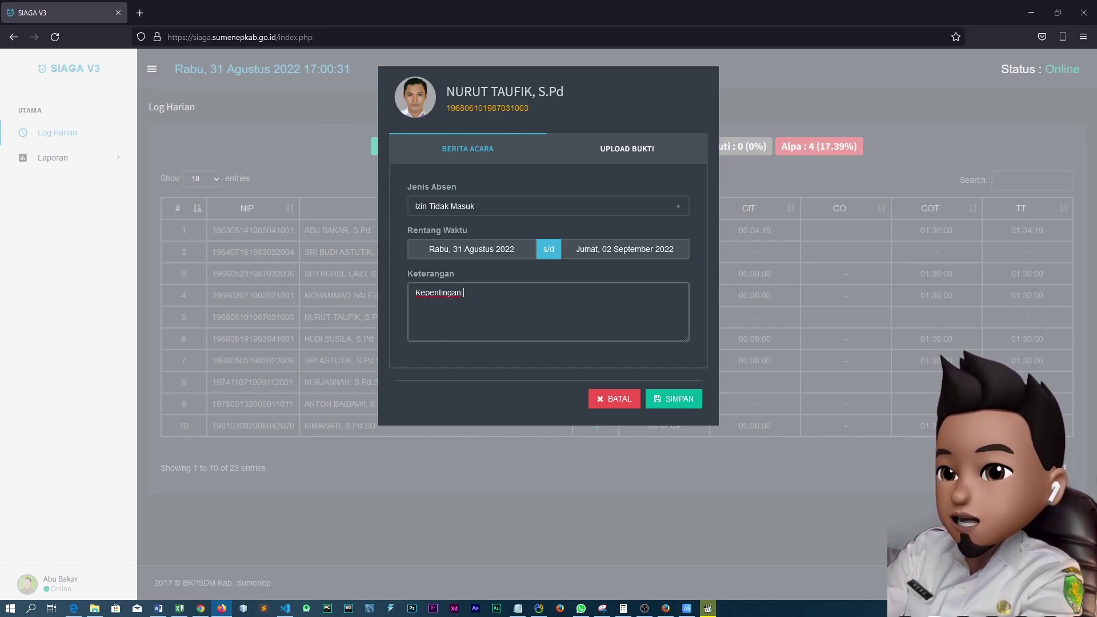
pyautogui.write('Keluarga')
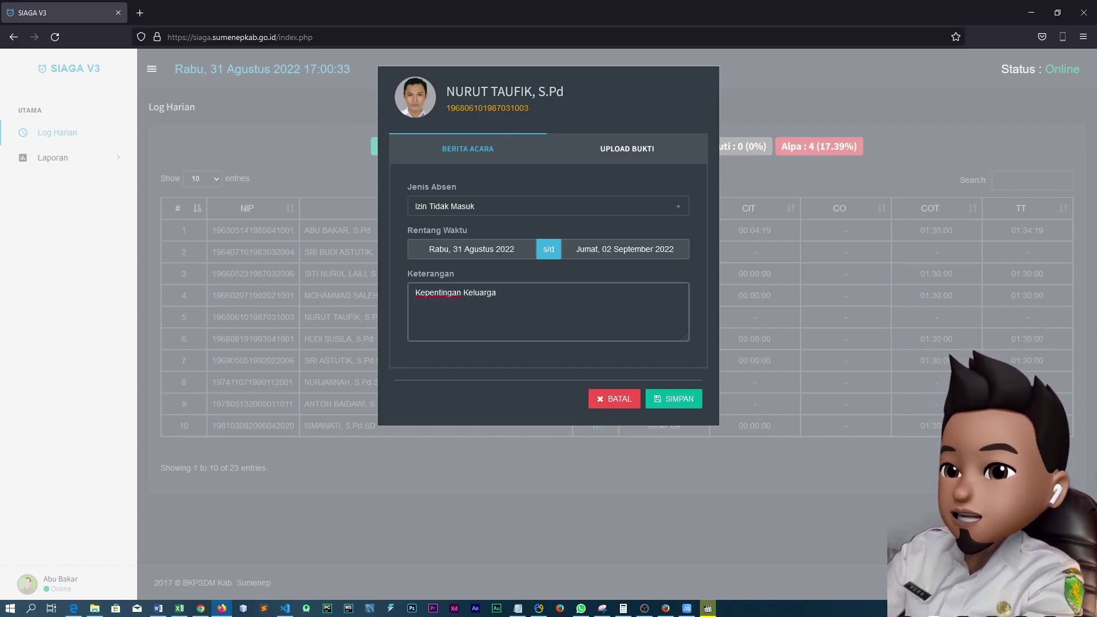
# Change Jenis Absen to Sakit Dengan Keterangan Dokter and replace the Keterangan with "Sakit capo' kette' beleng".
pyautogui.click(505, 214)
pyautogui.click(514, 294)
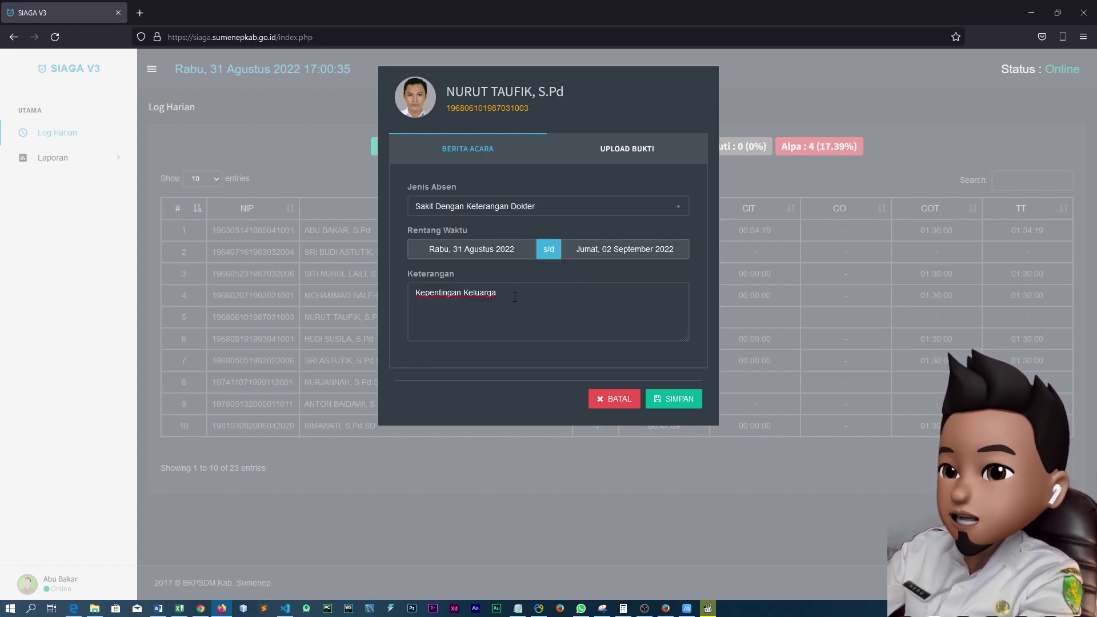
pyautogui.moveTo(525, 298); pyautogui.dragTo(398, 303)
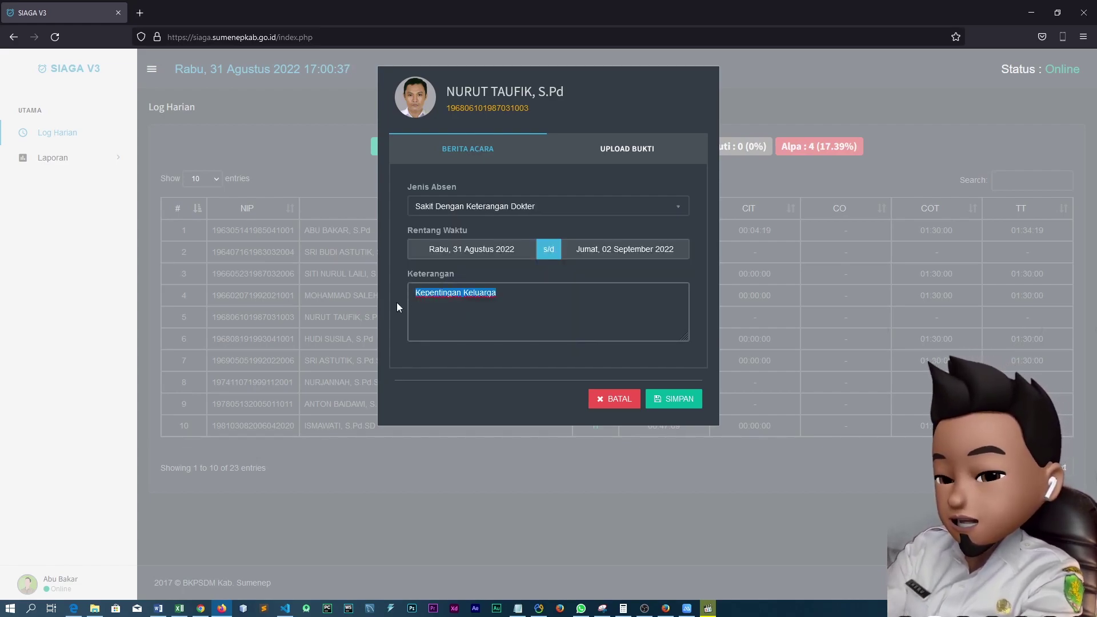
pyautogui.write('Lag')
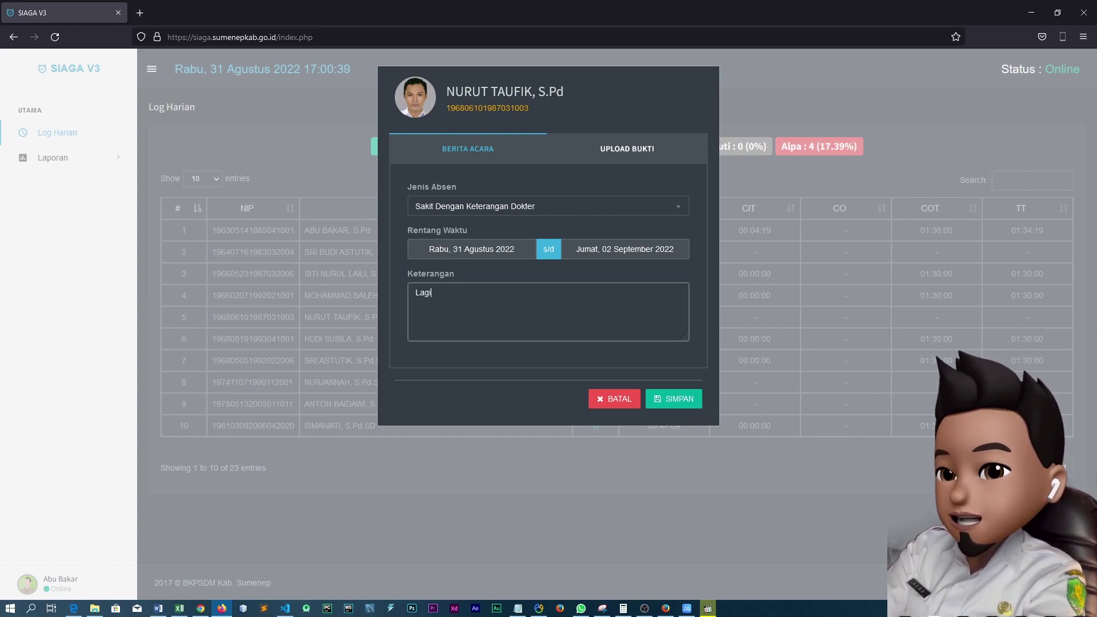
pyautogui.write('i')
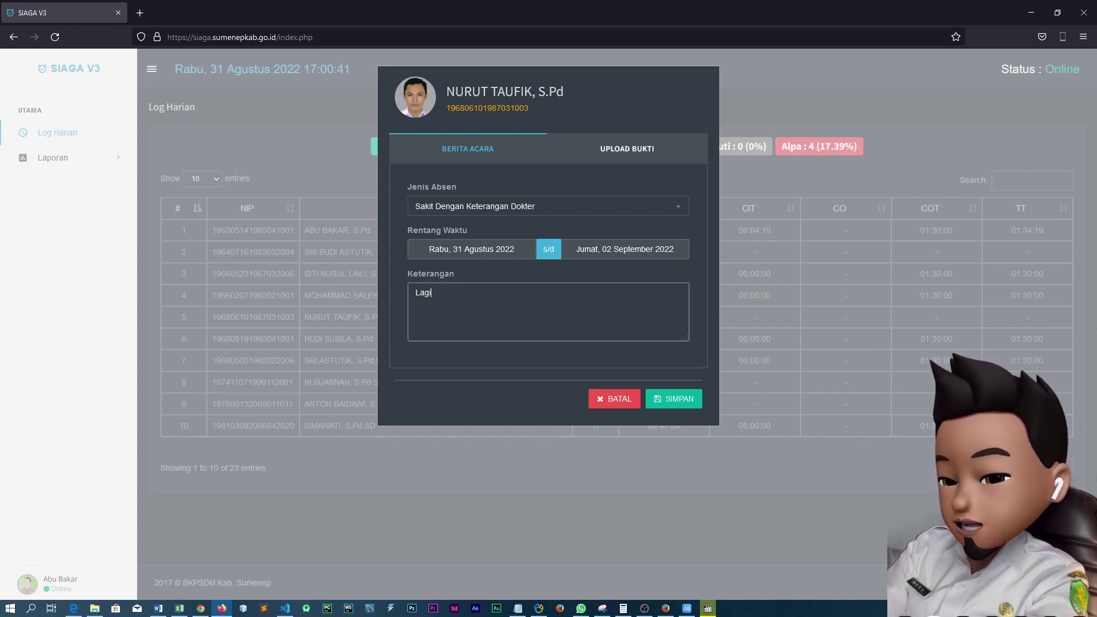
pyautogui.hotkey('ctrl', 'a')
pyautogui.write('Sa')
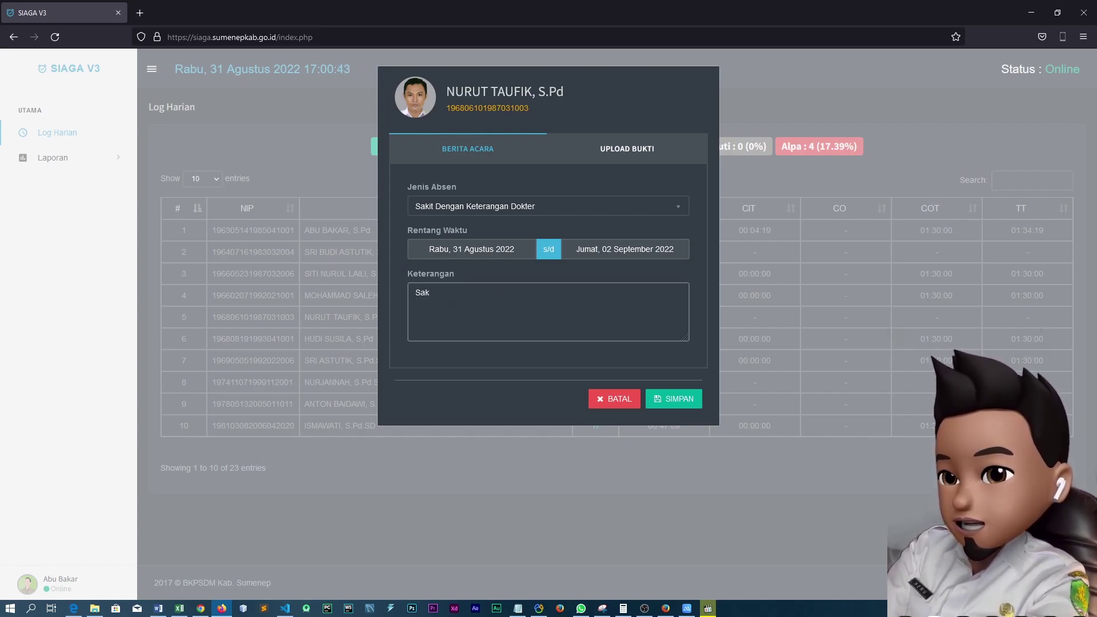
pyautogui.write('kit cap')
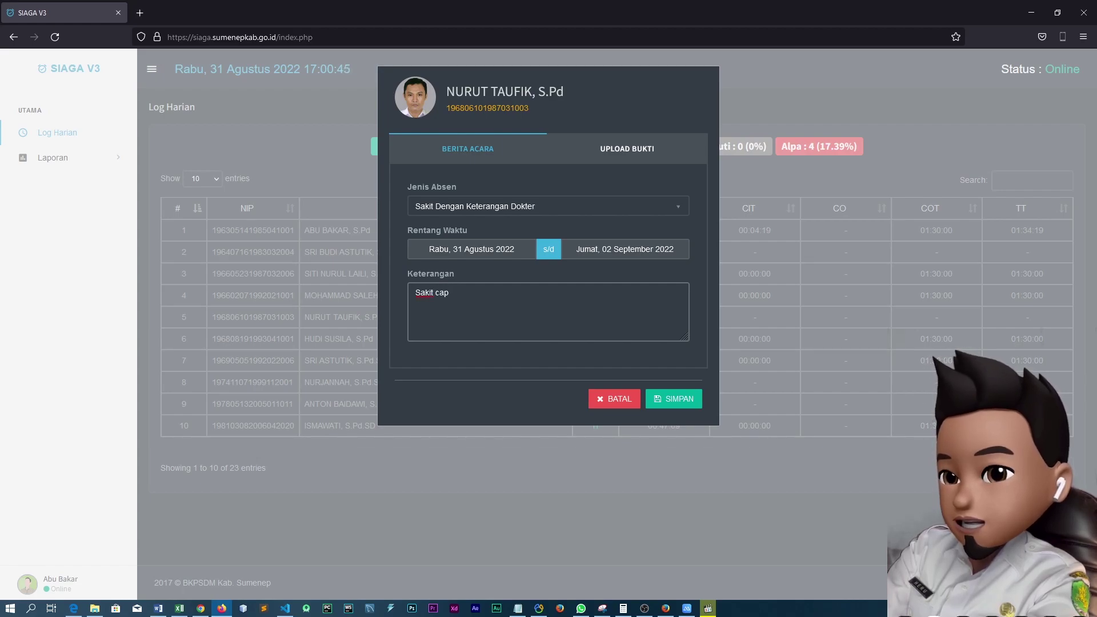
pyautogui.write("o' kette")
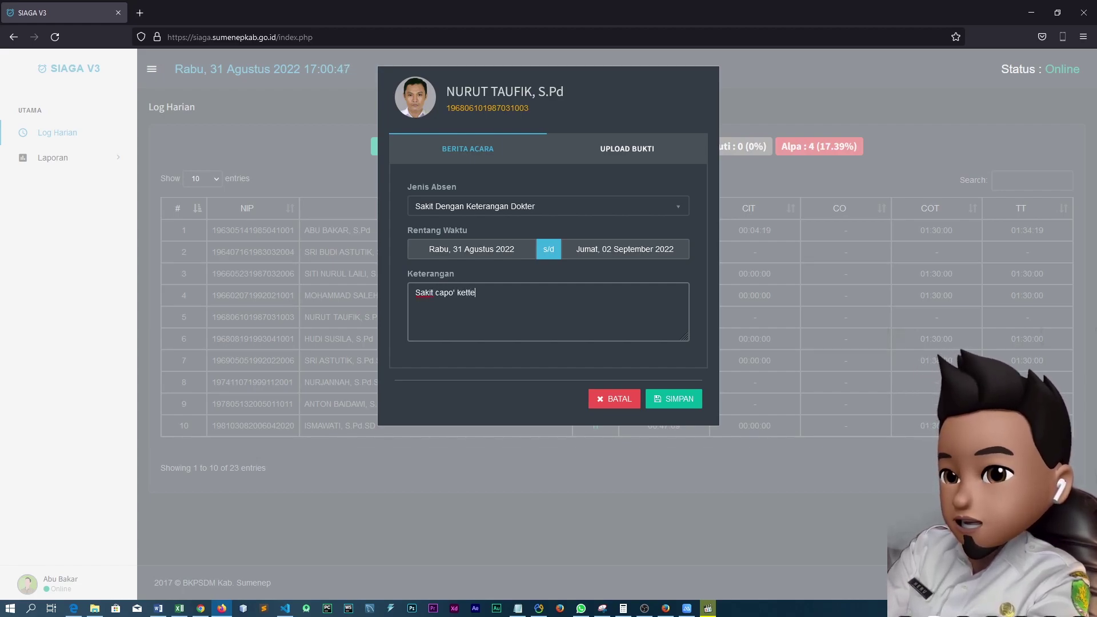
pyautogui.write("' ")
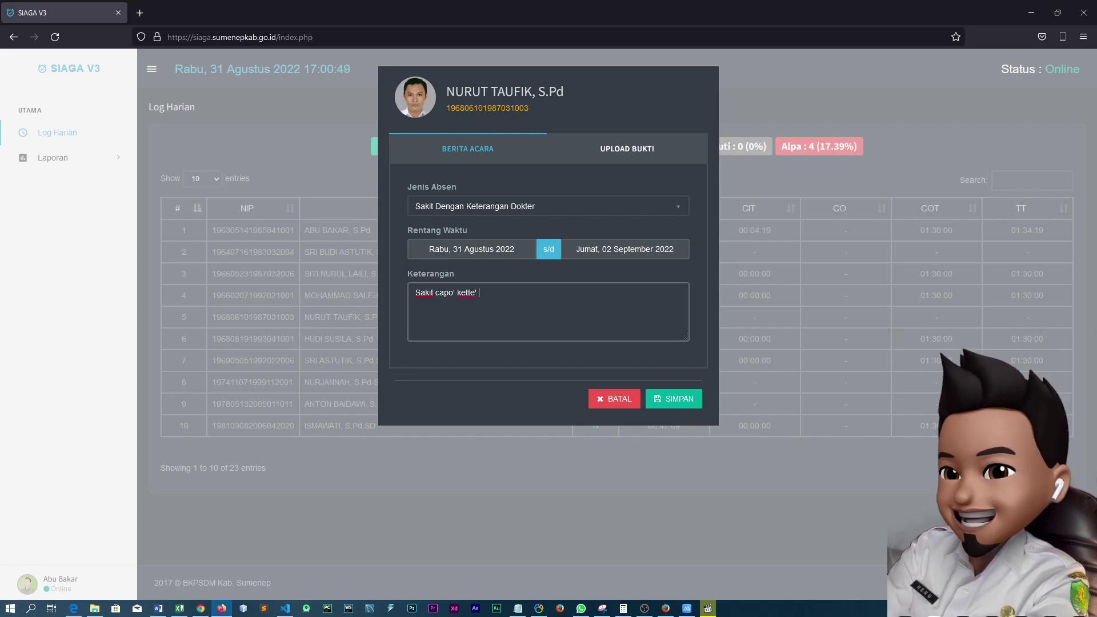
pyautogui.write('beleng')
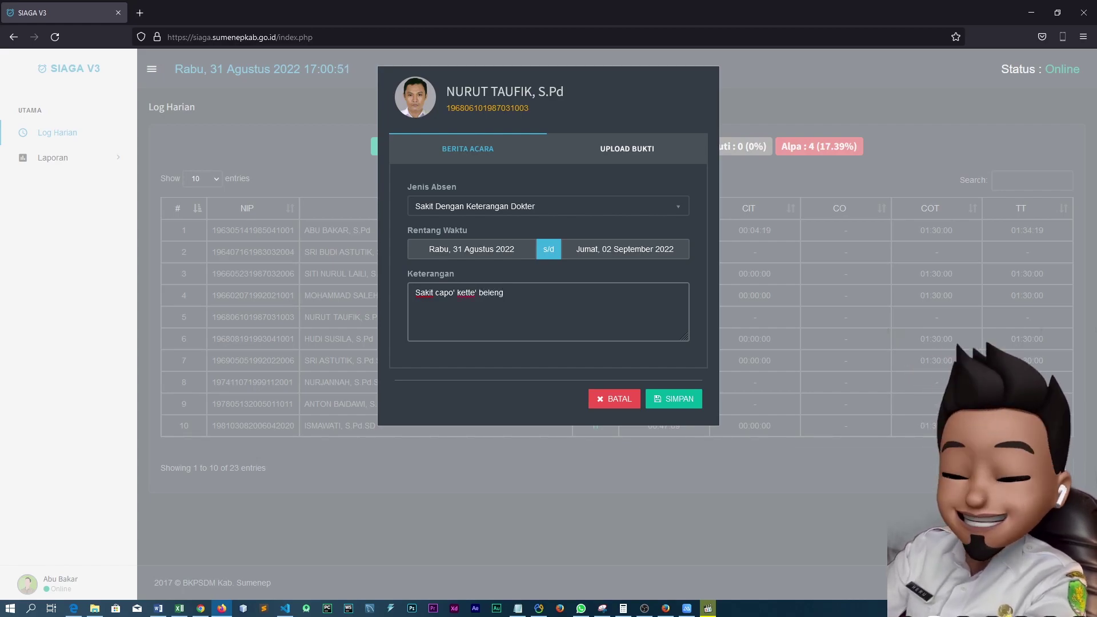
# Clear the Keterangan text and show the upload area for supporting evidence.
pyautogui.hotkey('ctrl', 'a')
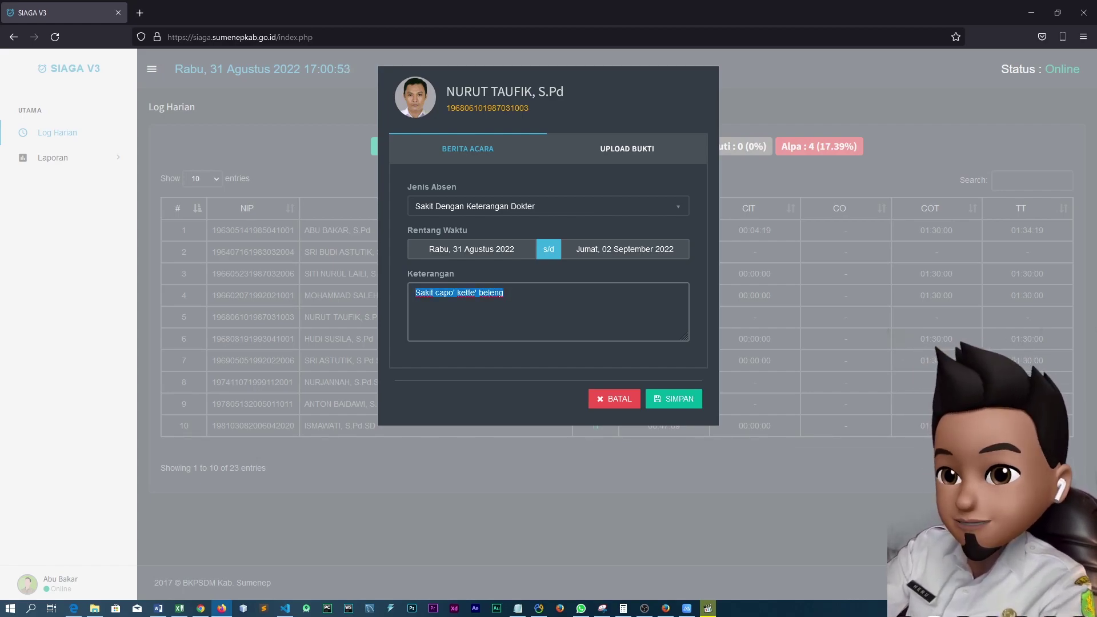
pyautogui.press('BackSpace')
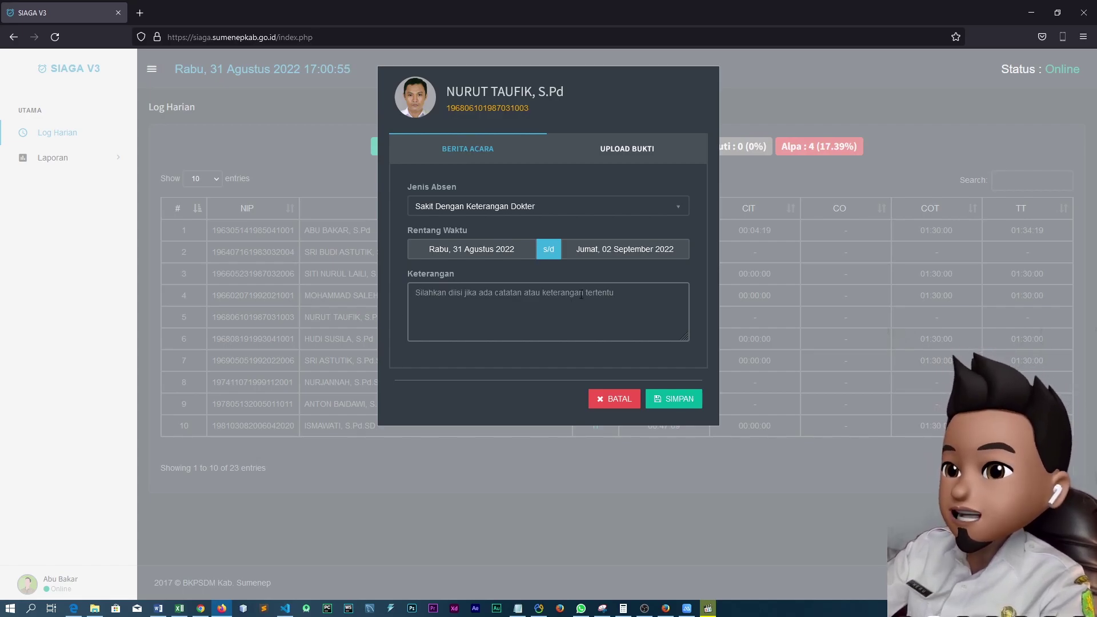
pyautogui.click(592, 158)
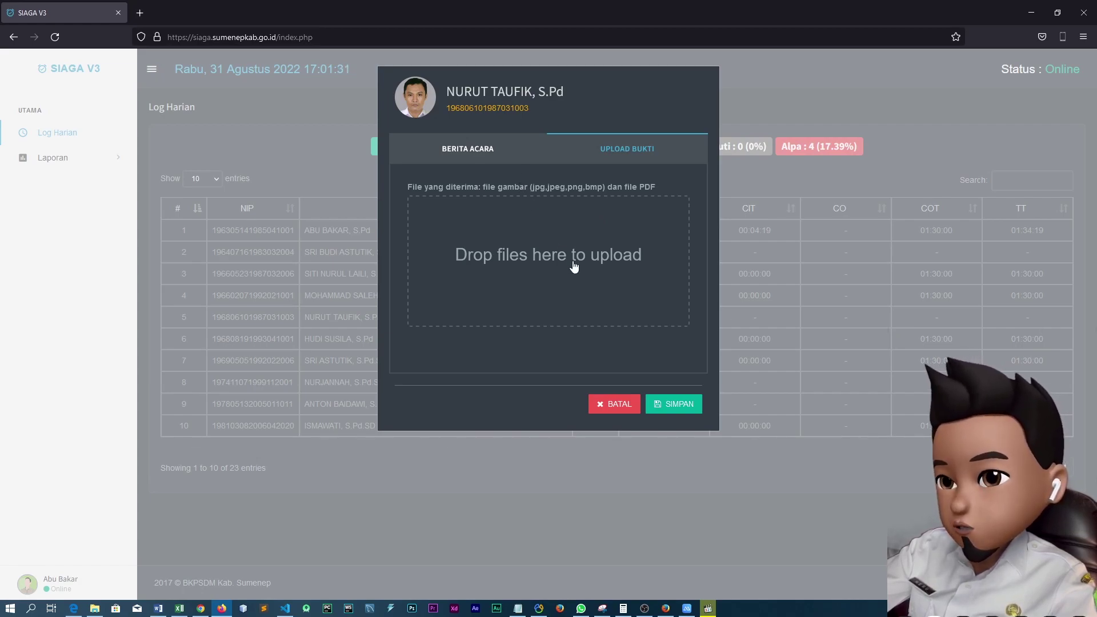
# Set Jenis Absen to Cuti Tahunan in the absence report and show its evidence upload area.
pyautogui.click(506, 164)
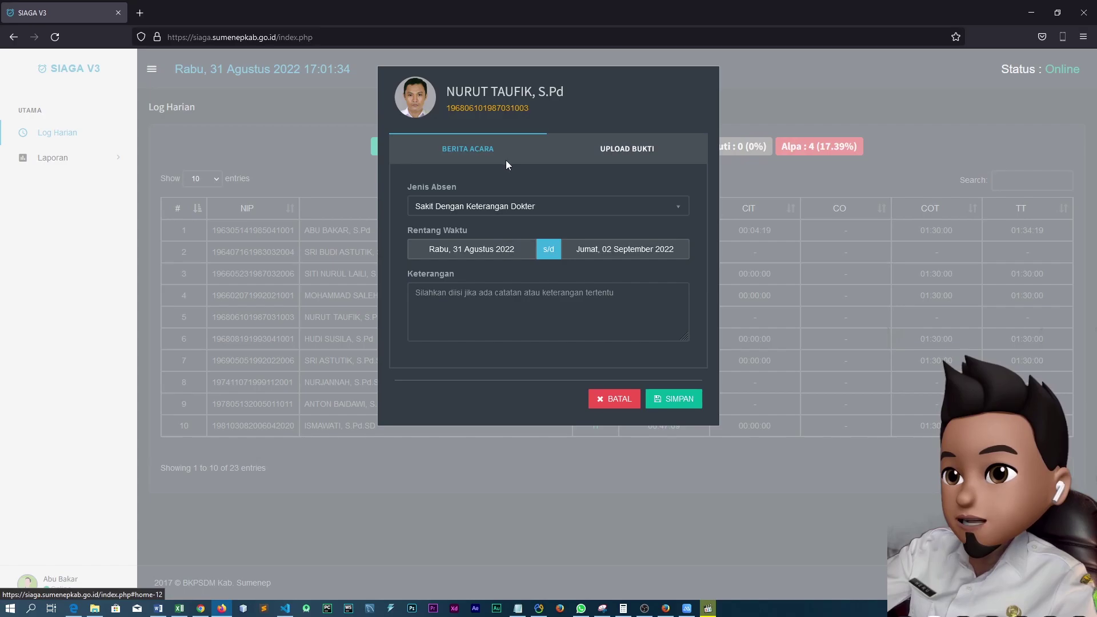
pyautogui.click(514, 213)
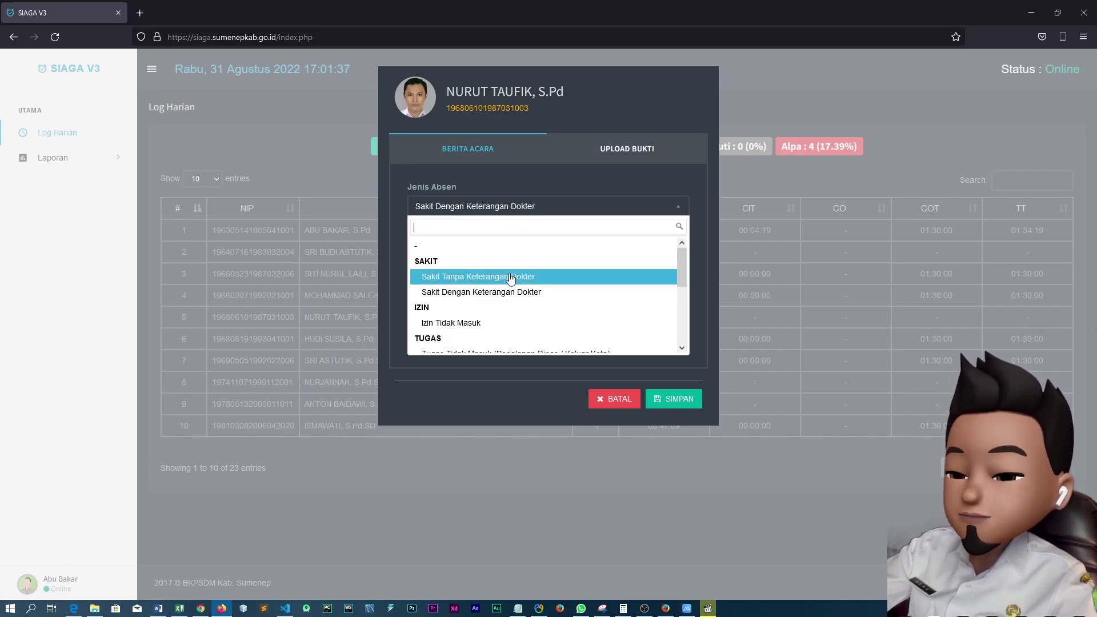
pyautogui.scroll(-2, 511, 279)
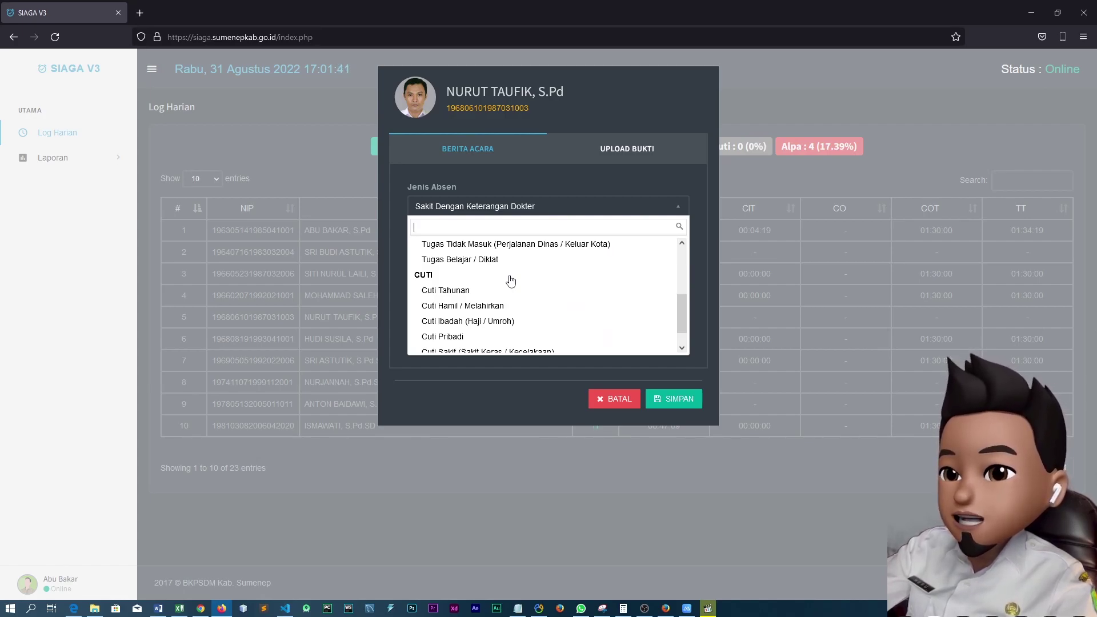
pyautogui.click(511, 292)
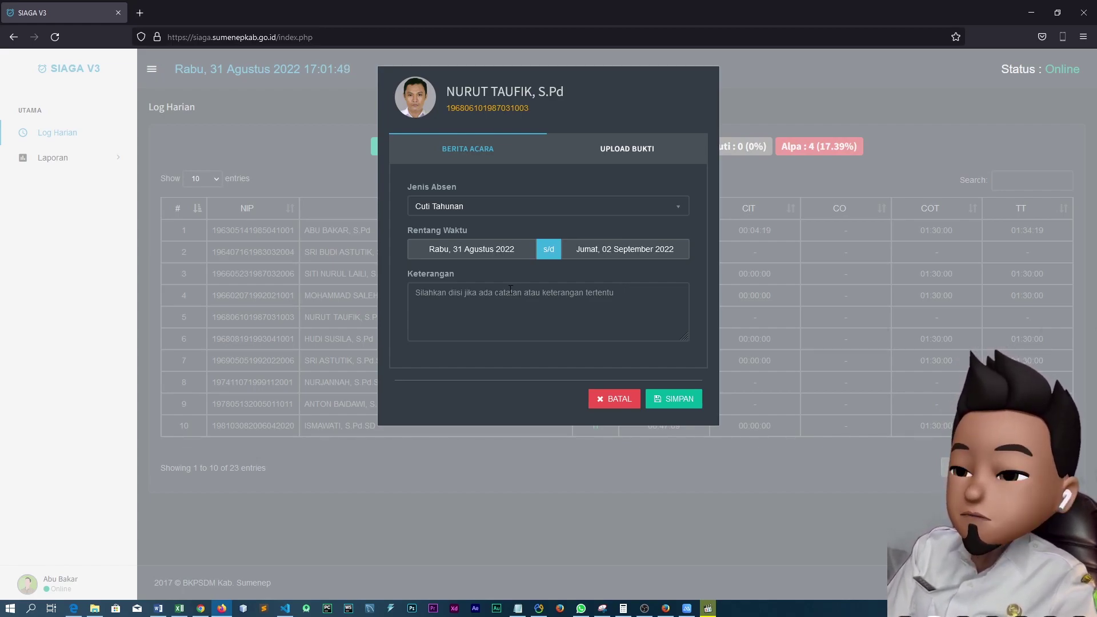
pyautogui.click(596, 163)
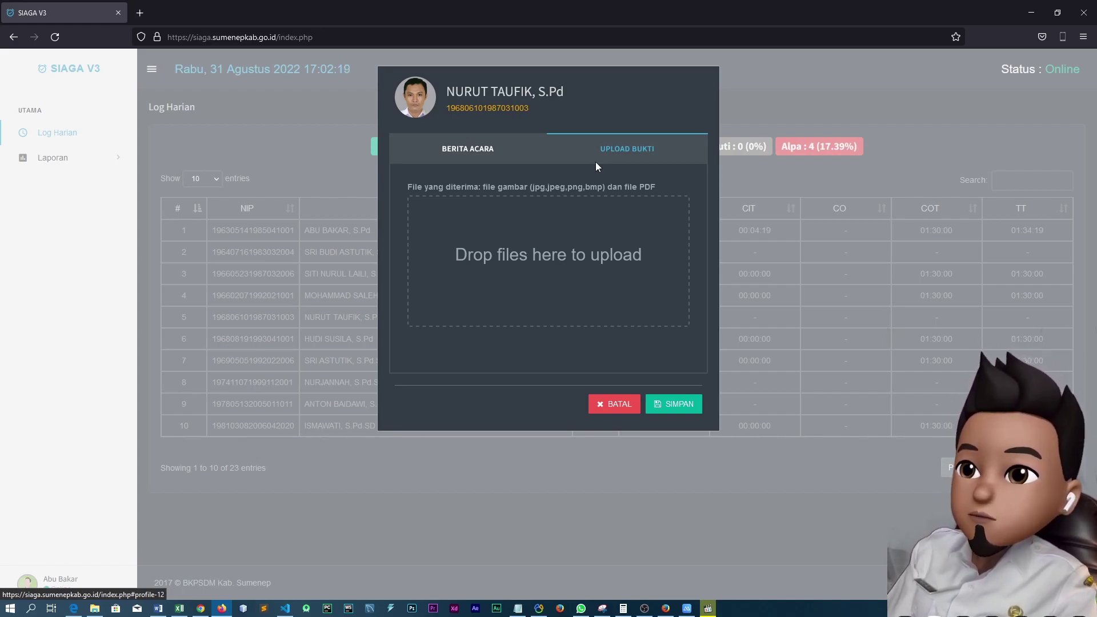
# Change Jenis Absen to Tugas Tidak Masuk (Perjalanan Dinas / Keluar Kota) and show the evidence upload area.
pyautogui.click(501, 206)
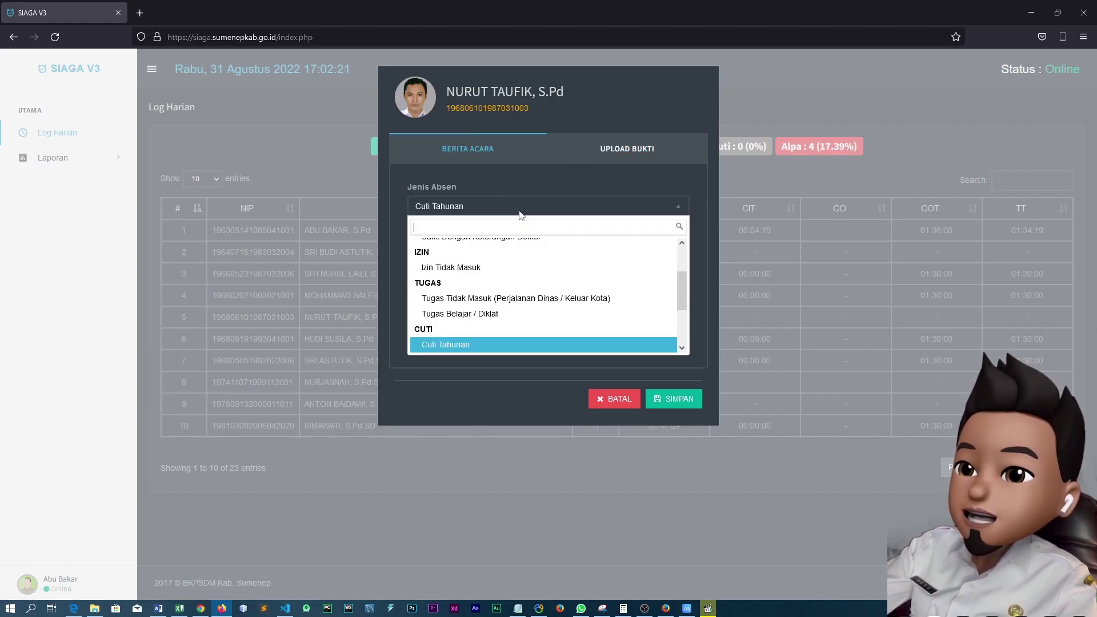
pyautogui.scroll(1, 512, 272)
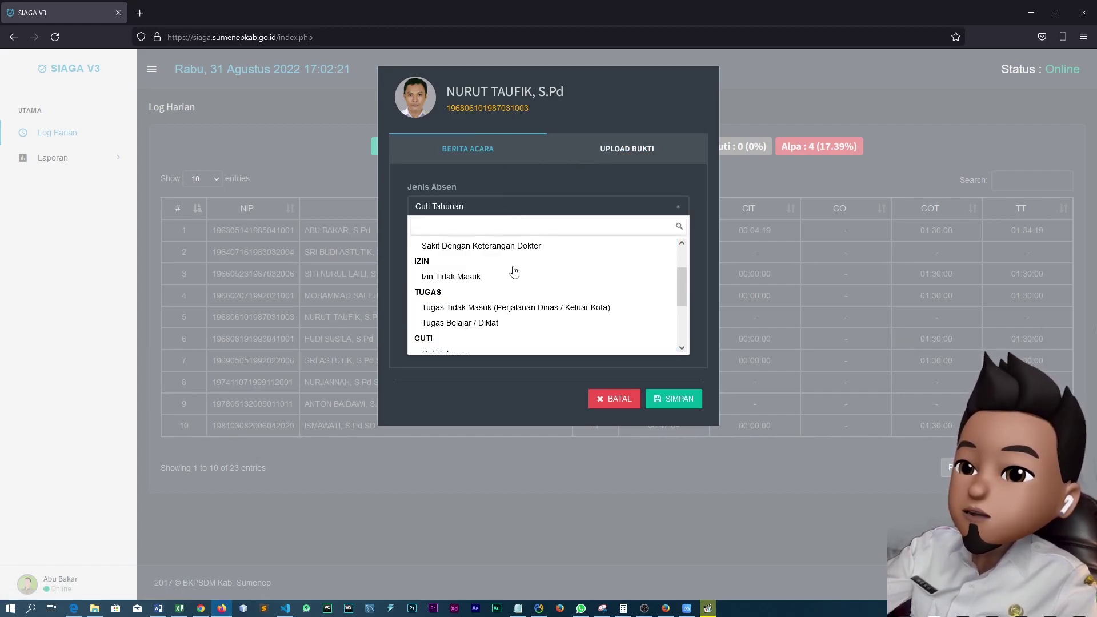
pyautogui.click(520, 309)
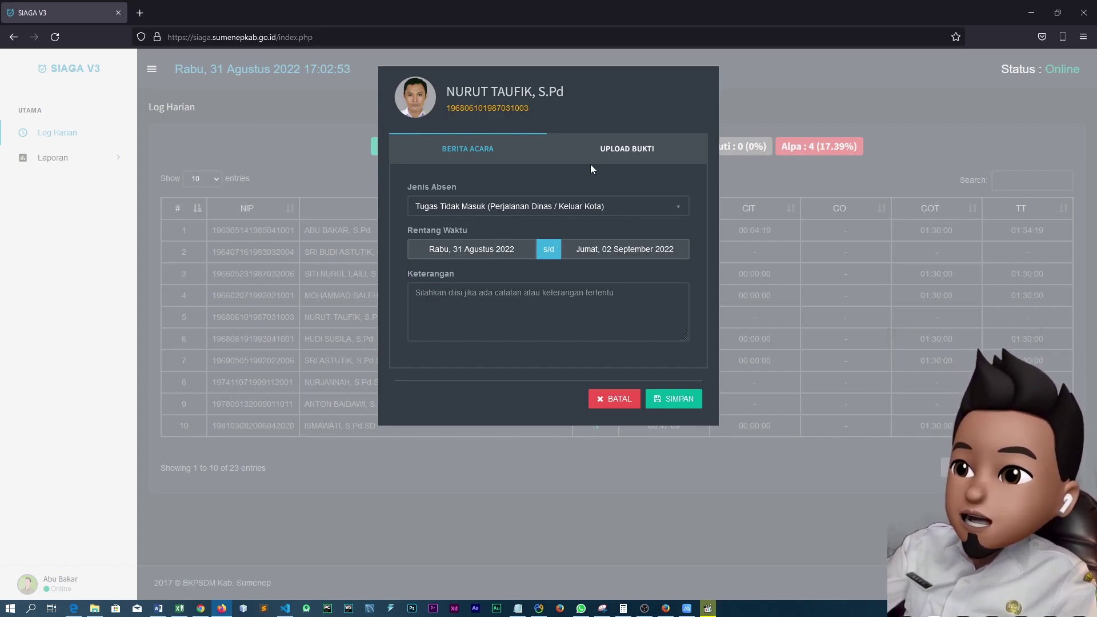
pyautogui.click(610, 147)
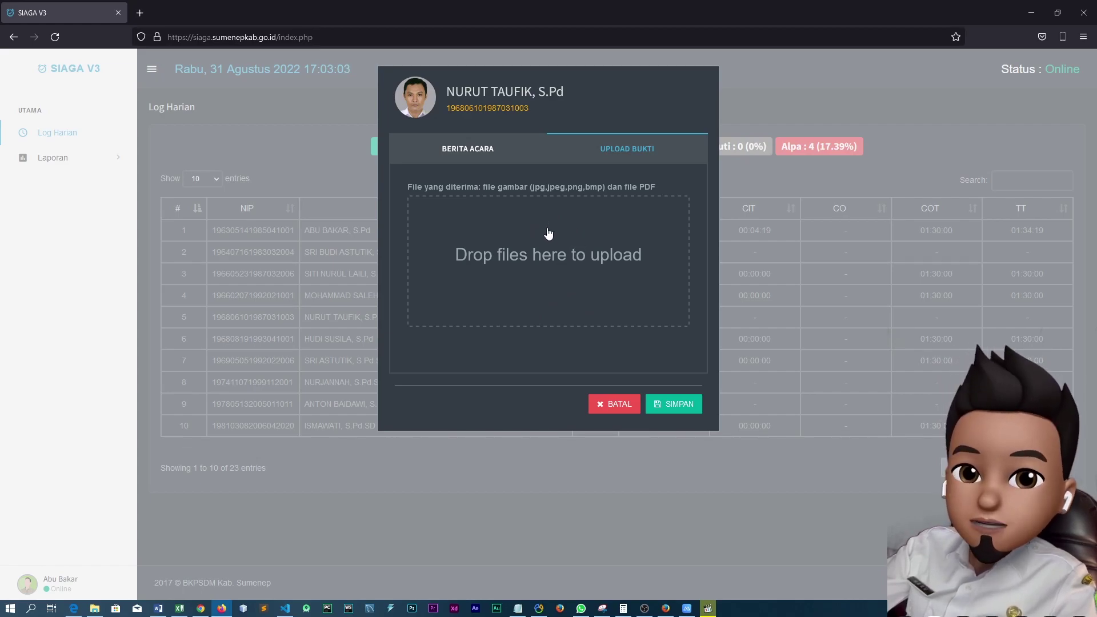
# Set Jenis Absen to Sakit Tanpa Keterangan Dokter and the Rentang Waktu end date to 31 Agustus 2022.
pyautogui.click(502, 146)
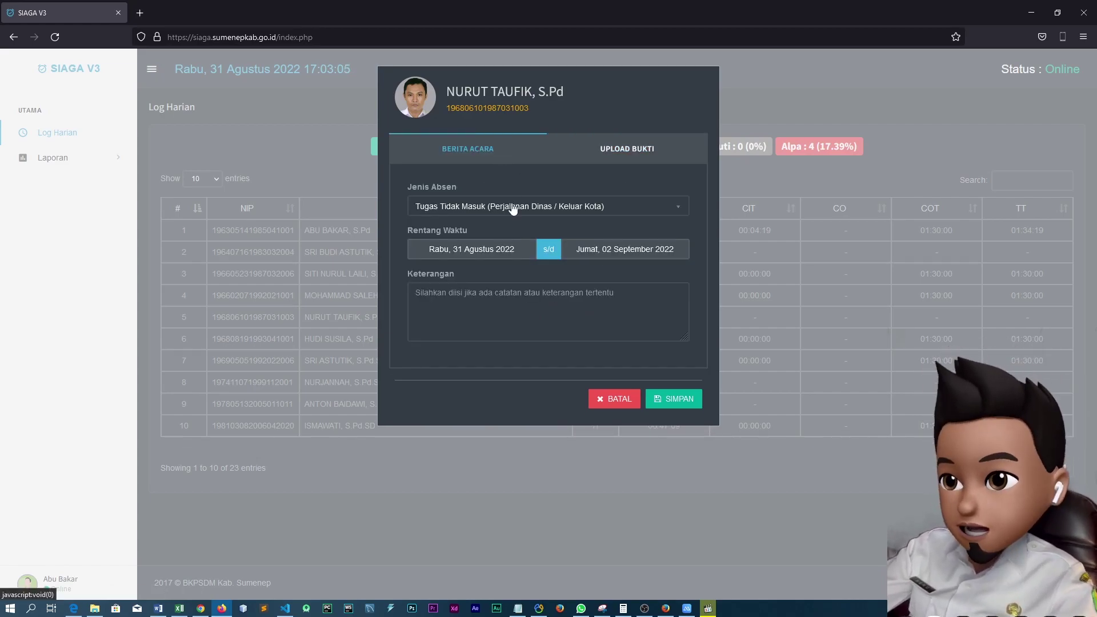
pyautogui.click(513, 208)
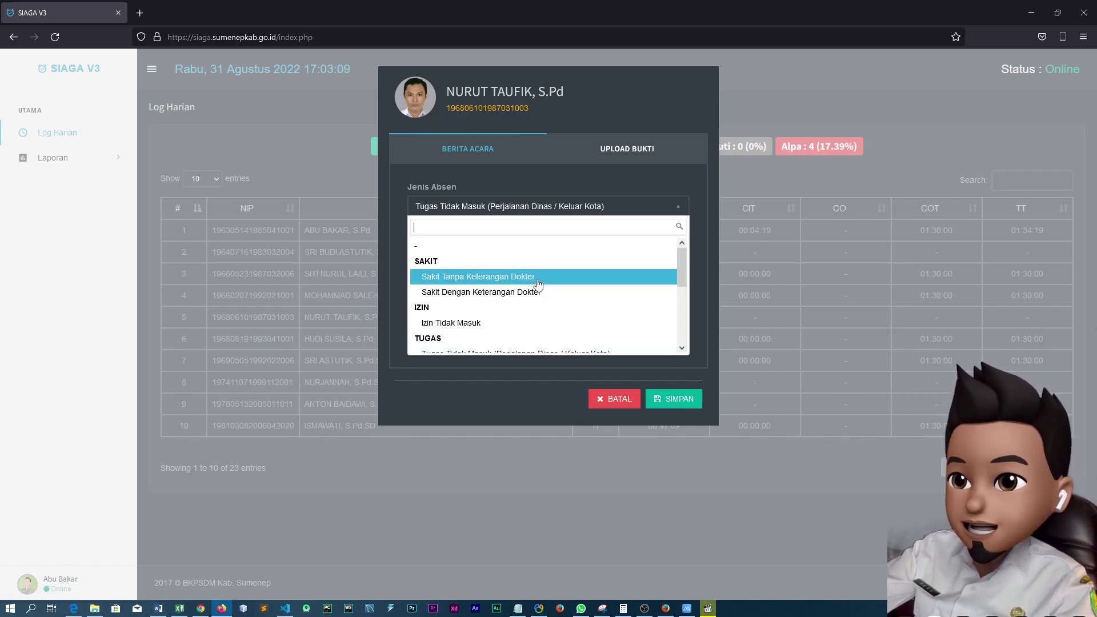
pyautogui.click(537, 279)
pyautogui.click(583, 252)
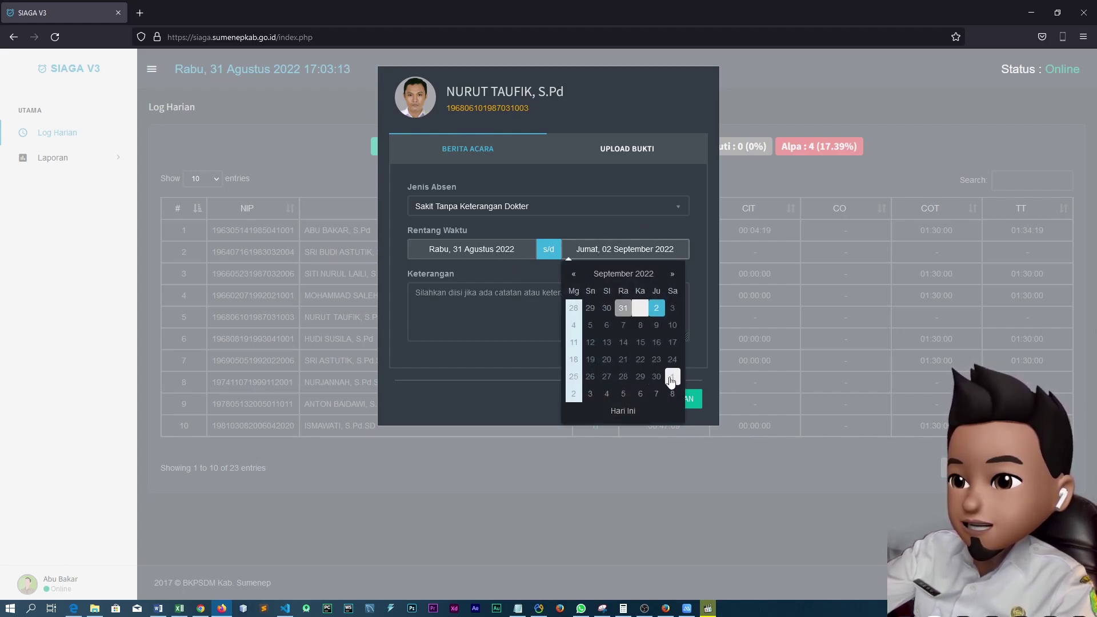
pyautogui.click(623, 308)
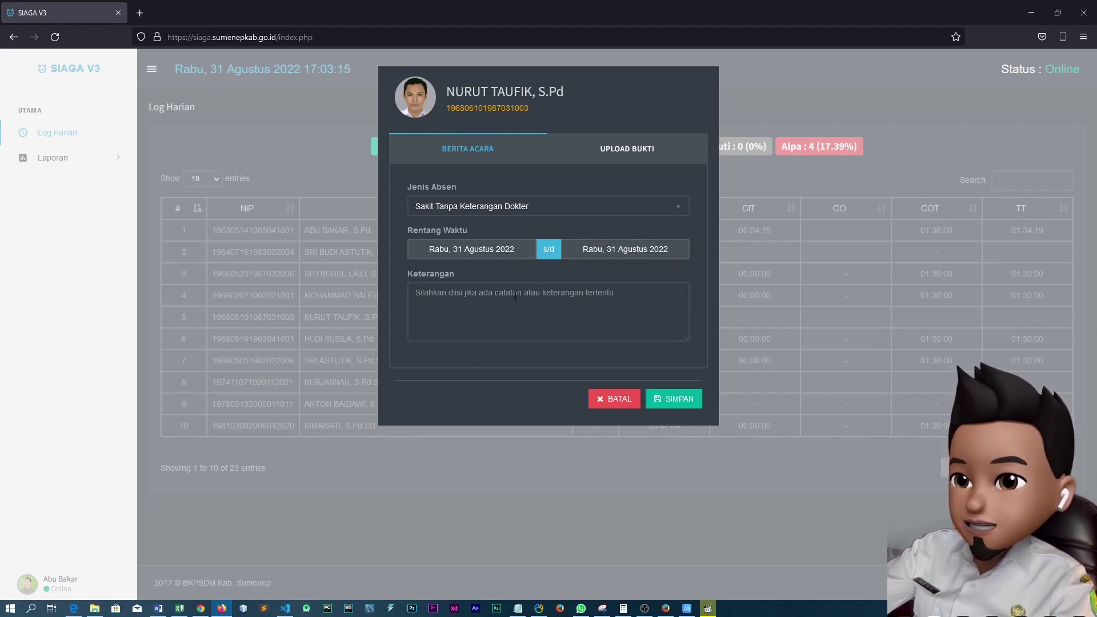
pyautogui.click(527, 317)
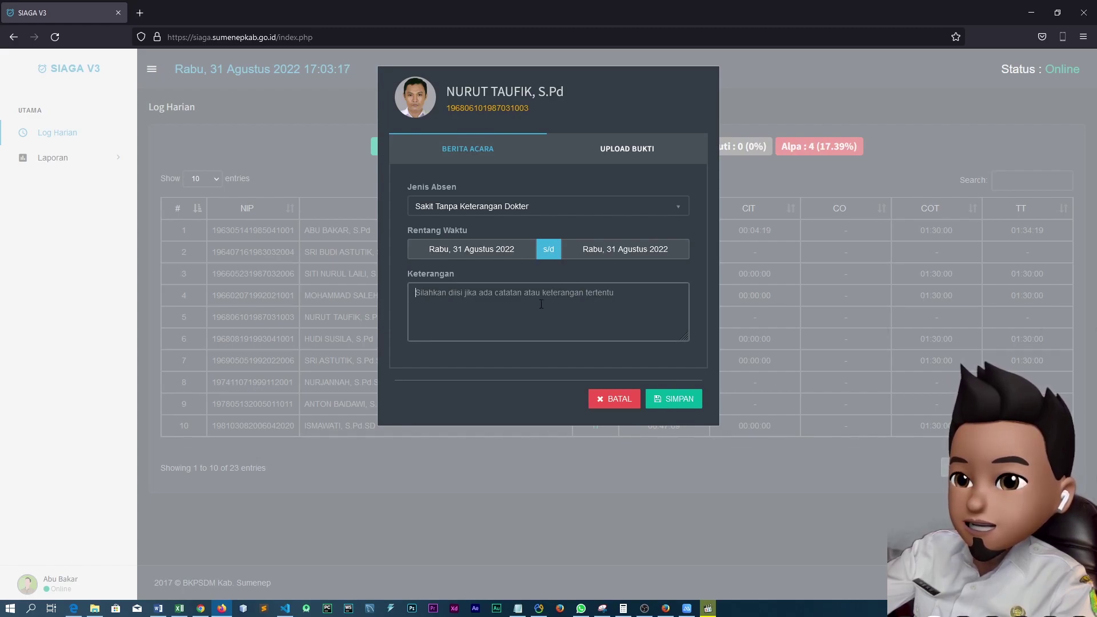
pyautogui.click(604, 149)
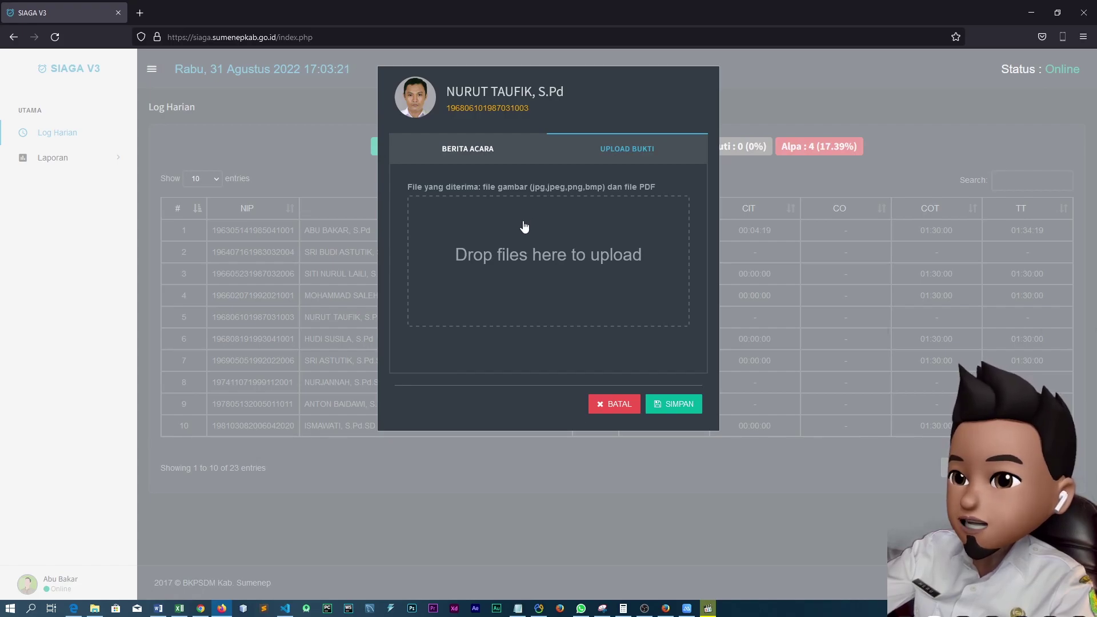
pyautogui.click(544, 228)
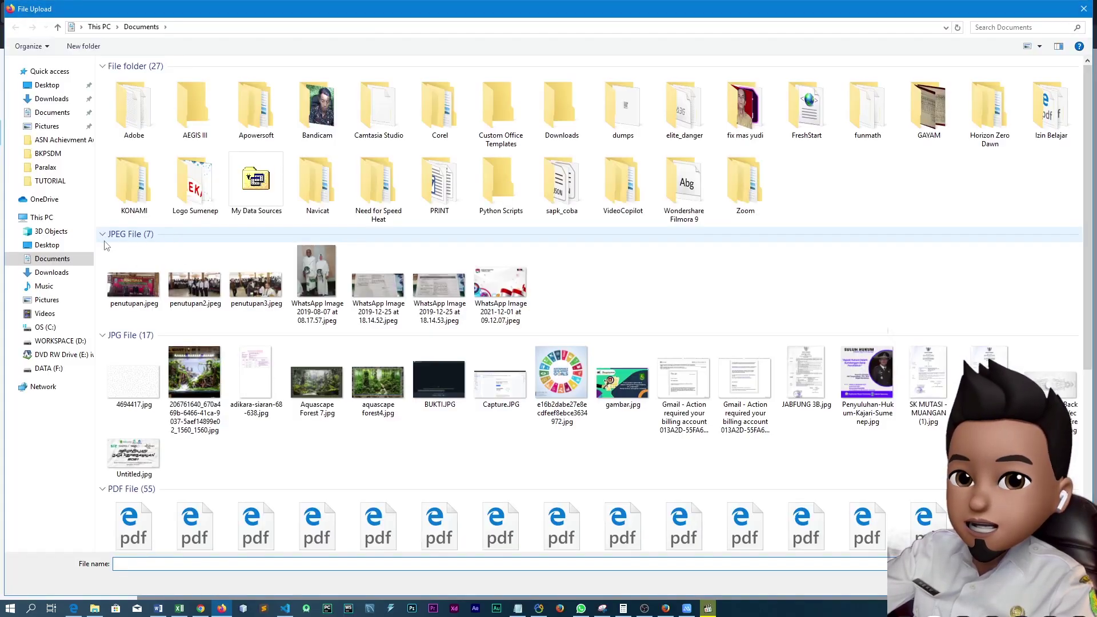
pyautogui.scroll(-10, 558, 307)
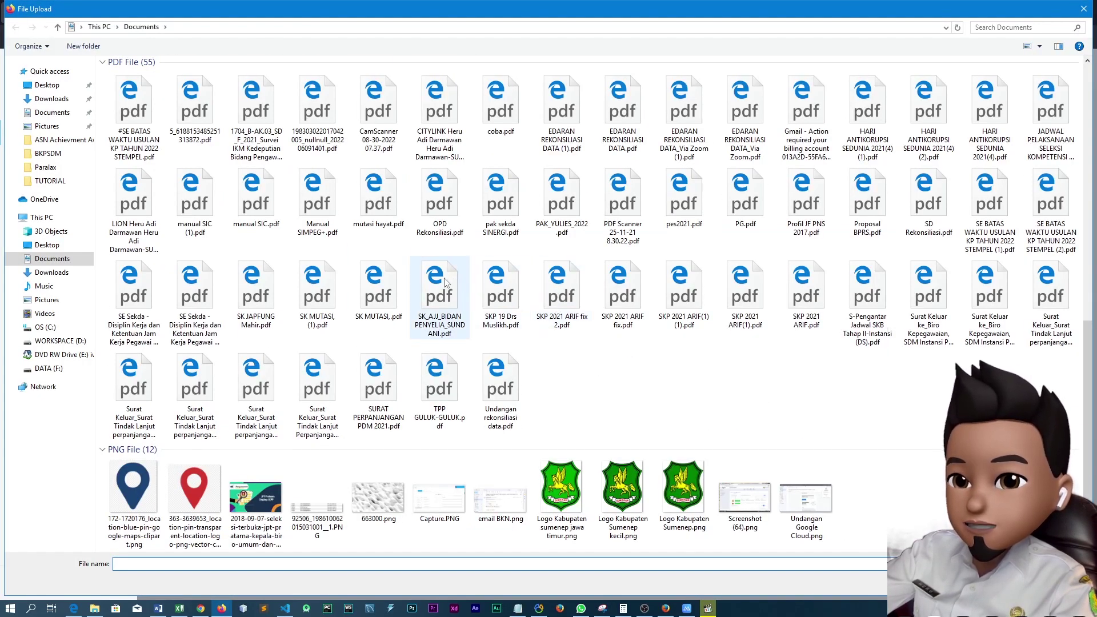
pyautogui.doubleClick(137, 487)
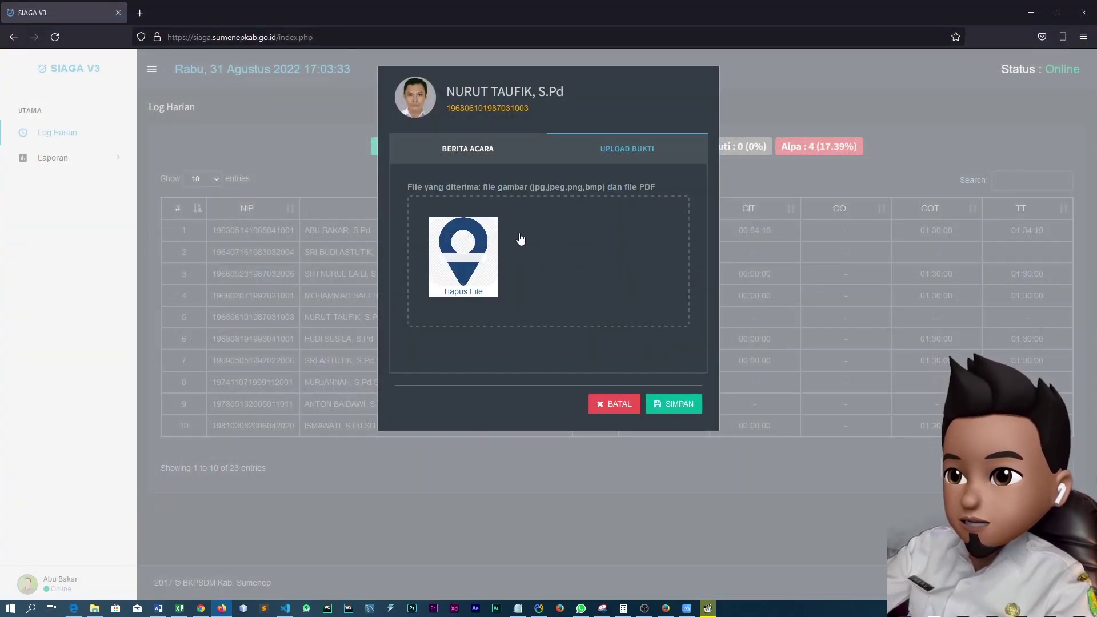
# Enter "Sakit gresges" as the Keterangan of the sick leave report and save the report.
pyautogui.click(513, 147)
pyautogui.click(543, 300)
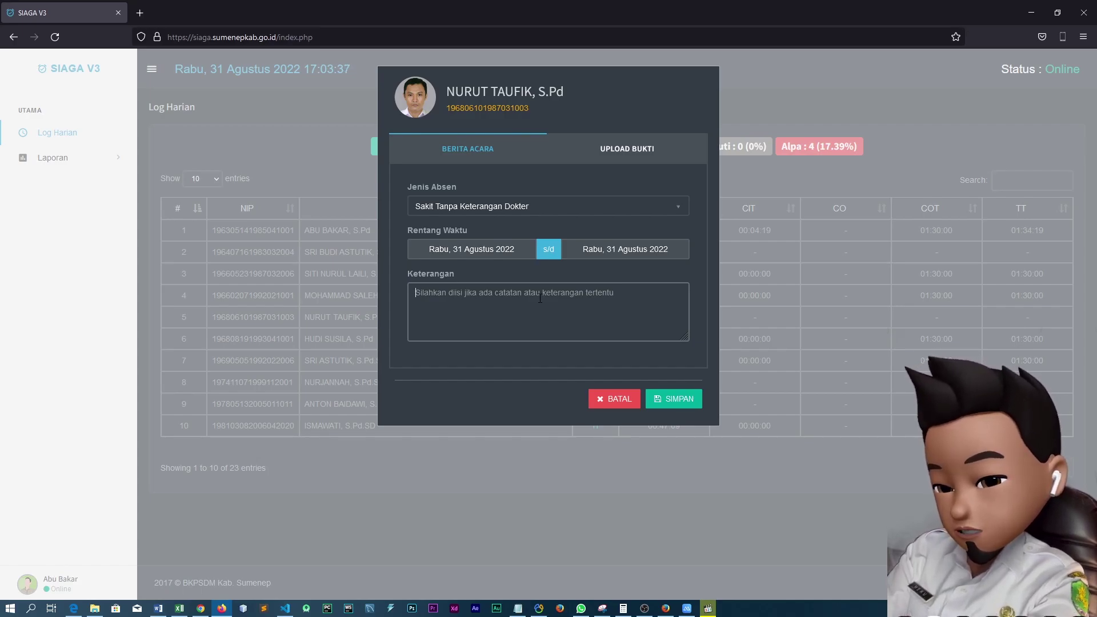
pyautogui.write('Sakit')
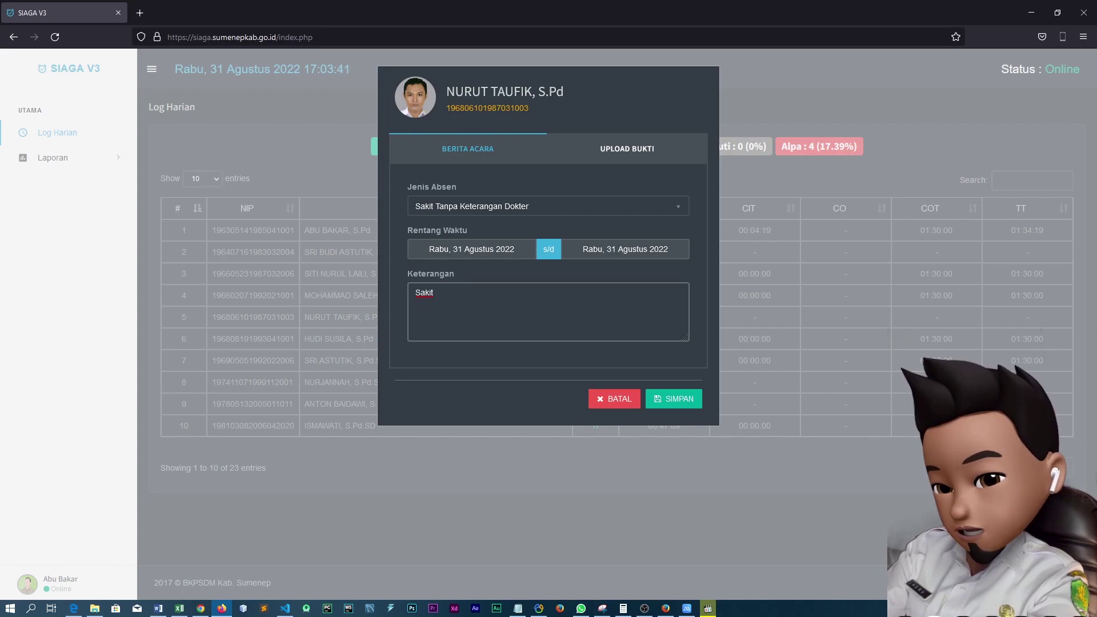
pyautogui.write(' gresg')
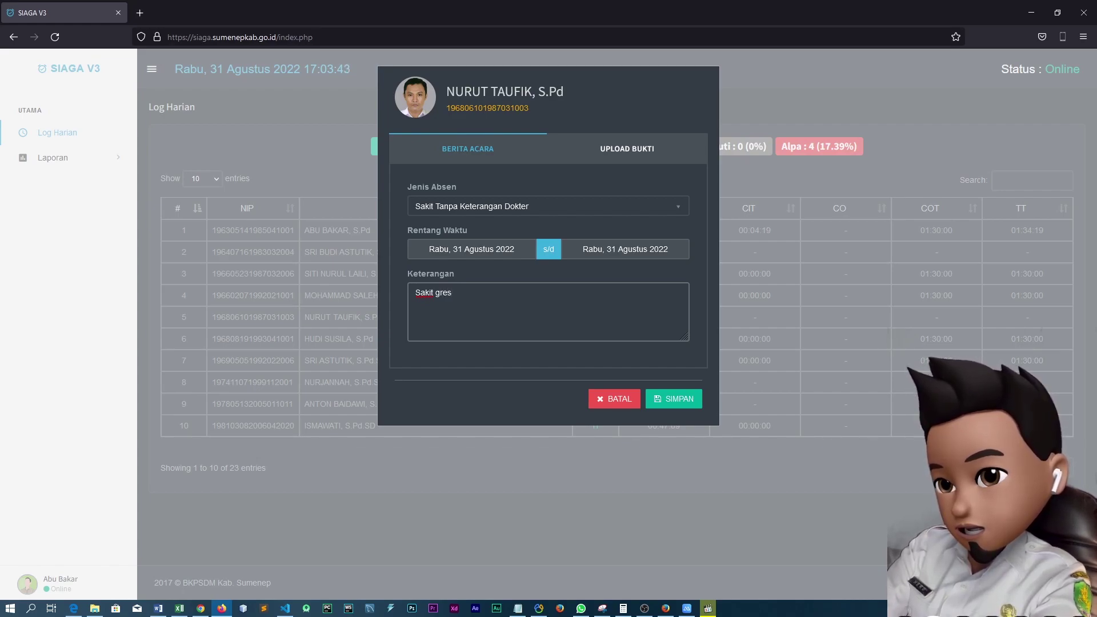
pyautogui.press('BackSpace')
pyautogui.write('ges')
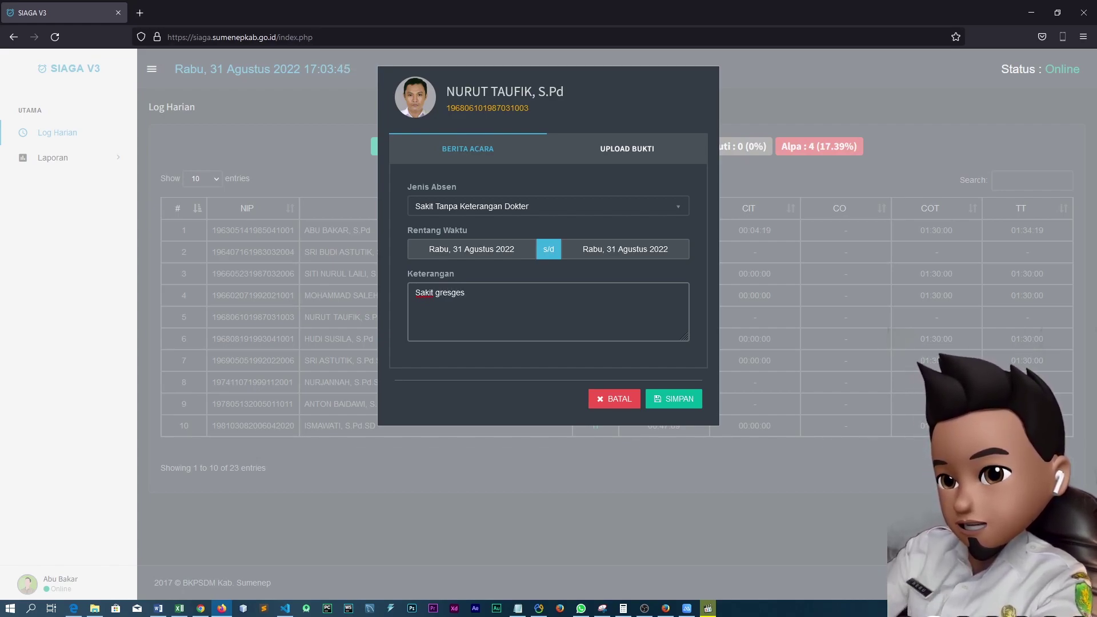
pyautogui.click(675, 403)
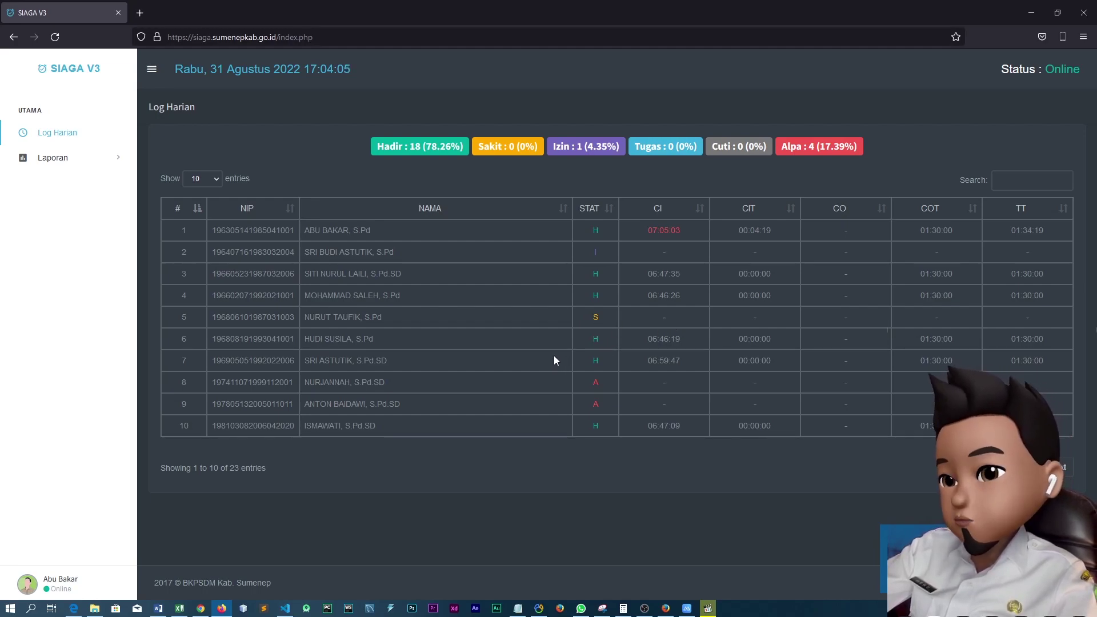
# Review the absence form of the employee in row 8, including its Jenis Absen options and evidence section, and cancel it.
pyautogui.click(594, 384)
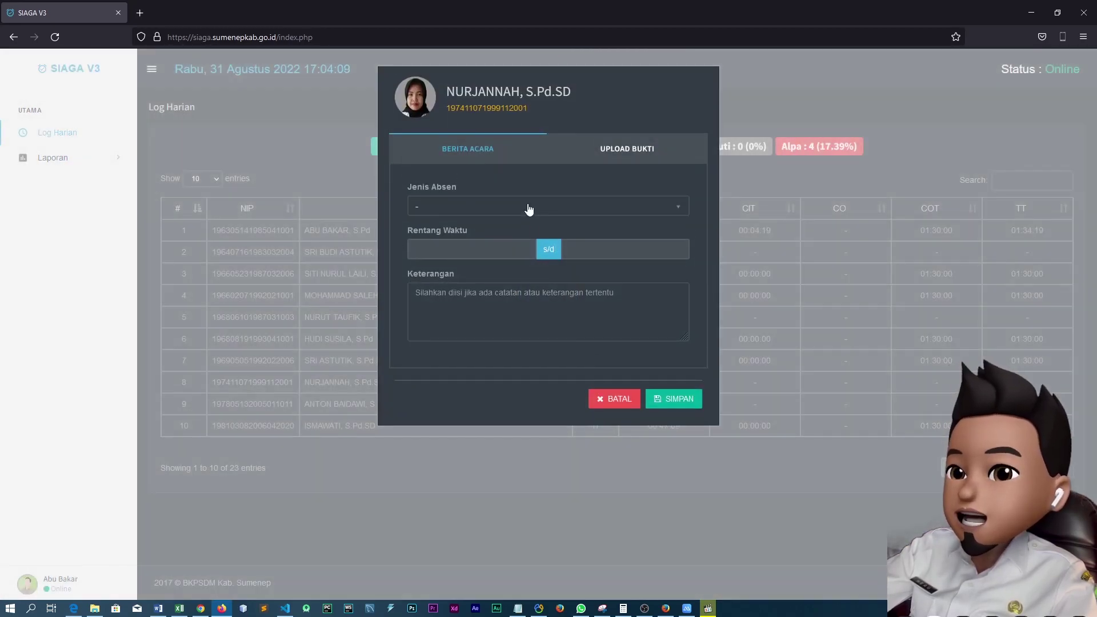
pyautogui.click(553, 213)
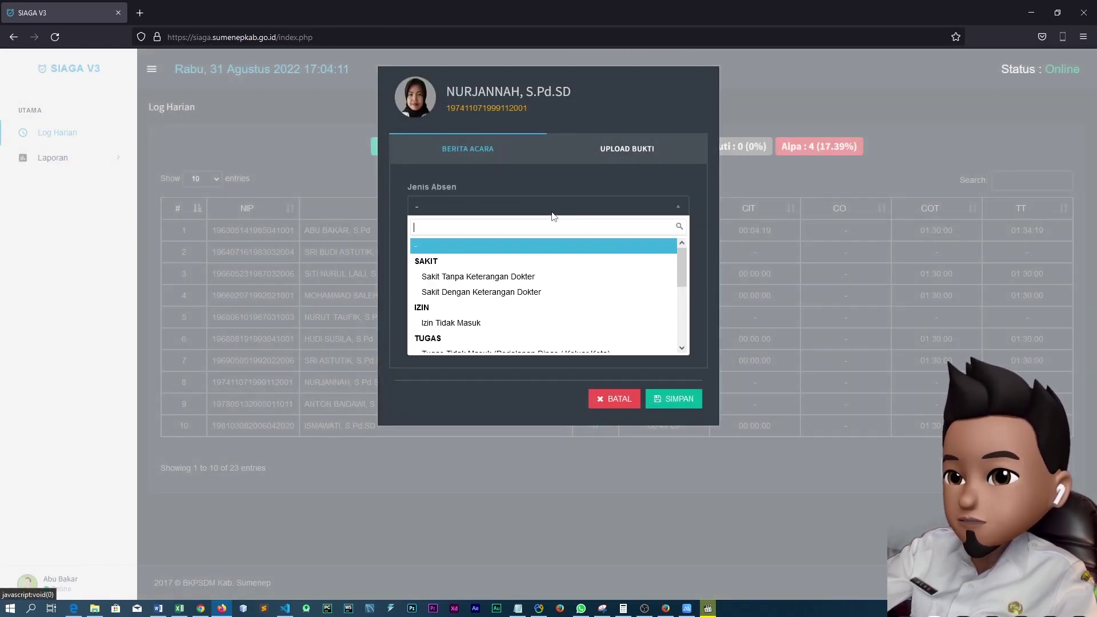
pyautogui.click(553, 208)
pyautogui.click(503, 250)
pyautogui.click(584, 236)
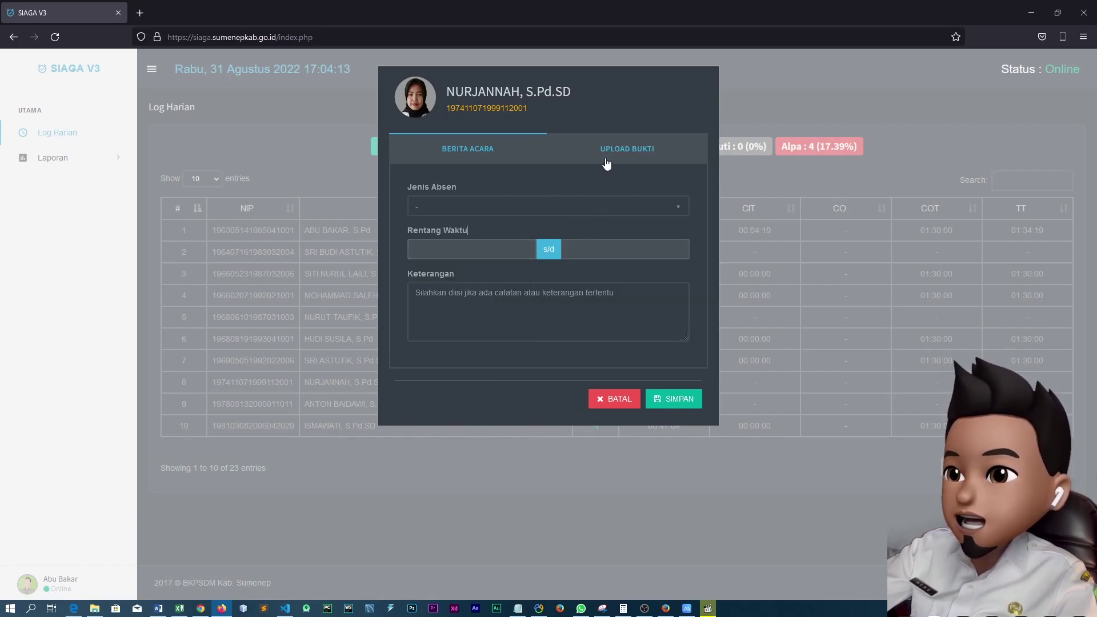
pyautogui.click(609, 150)
pyautogui.click(610, 407)
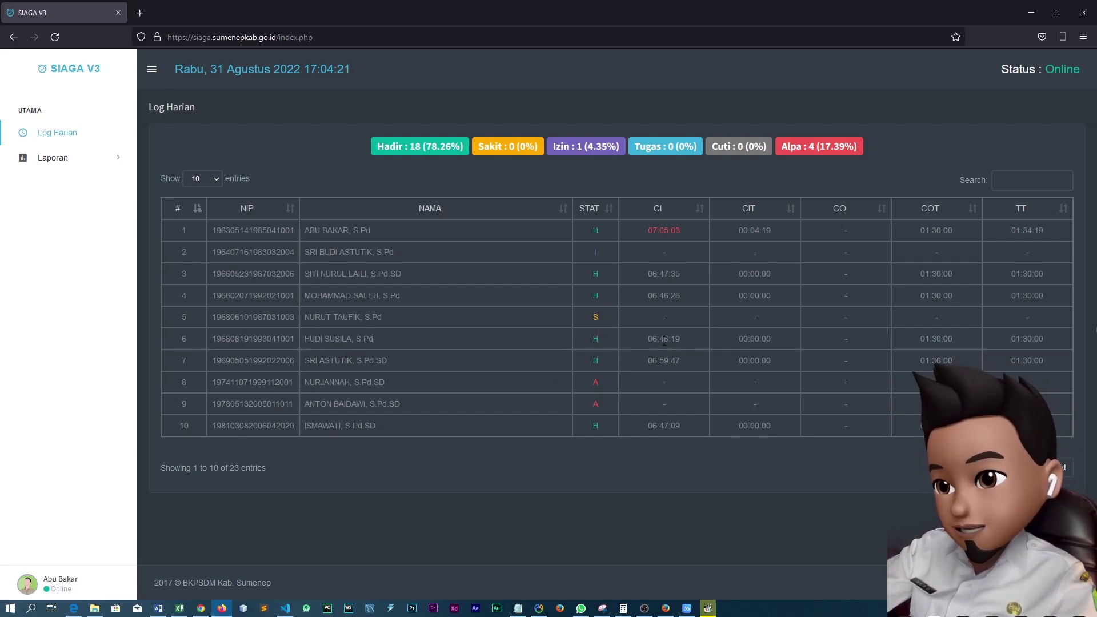
# Reopen the absence report of the employee in row 5 and change Jenis Absen to Tugas Tidak Masuk (Perjalanan Dinas / Keluar Kota).
pyautogui.click(596, 319)
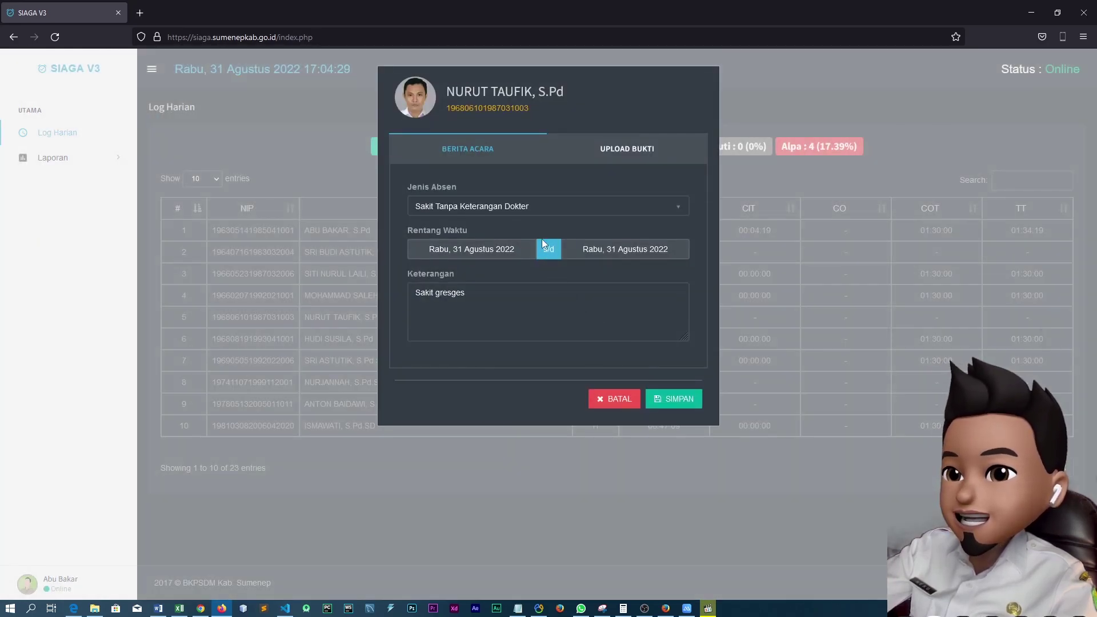
pyautogui.click(546, 211)
pyautogui.scroll(-2, 540, 318)
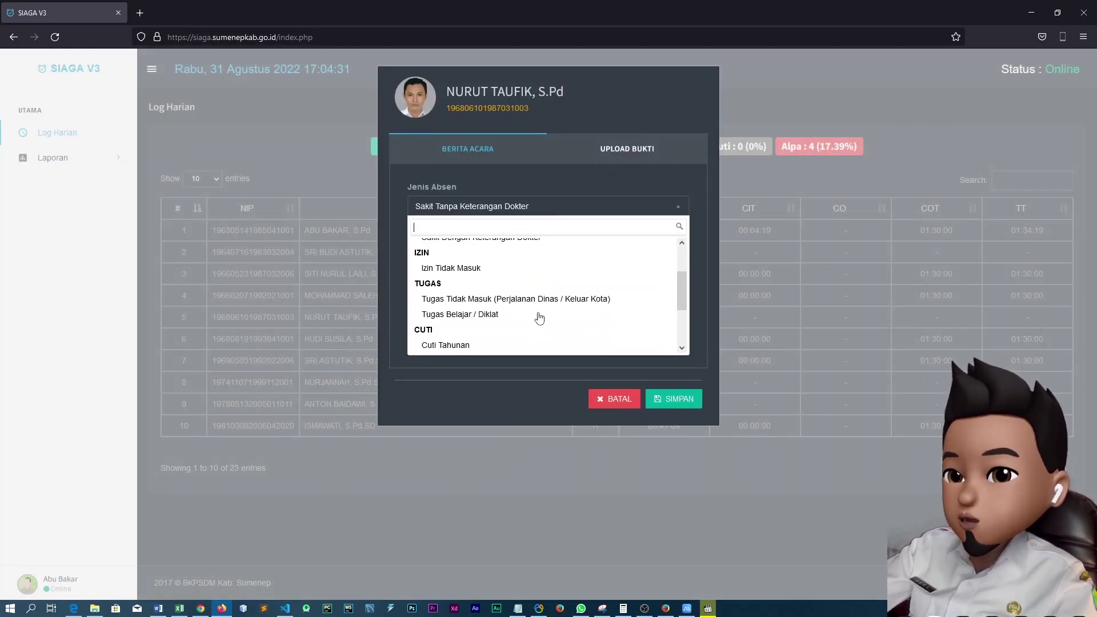
pyautogui.click(537, 300)
pyautogui.click(626, 161)
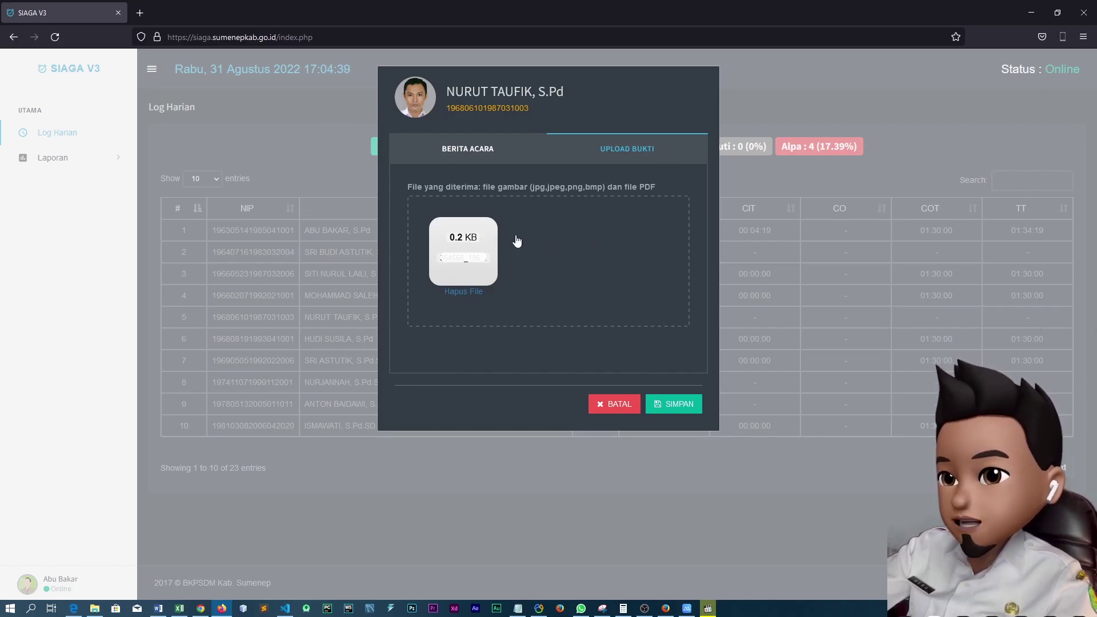
pyautogui.click(575, 269)
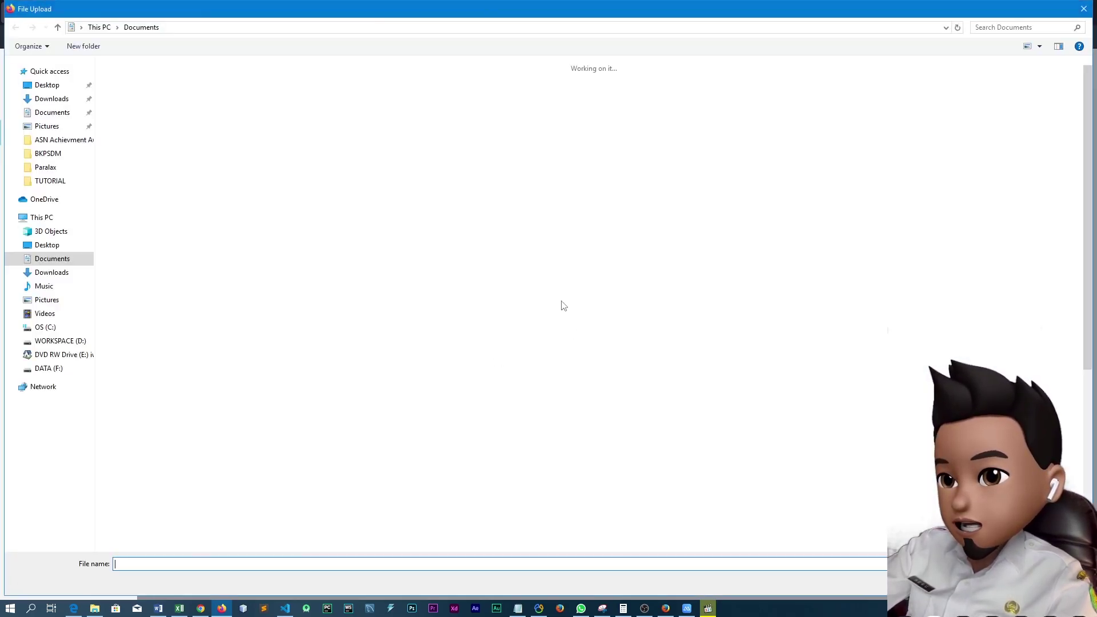
pyautogui.scroll(-5, 290, 430)
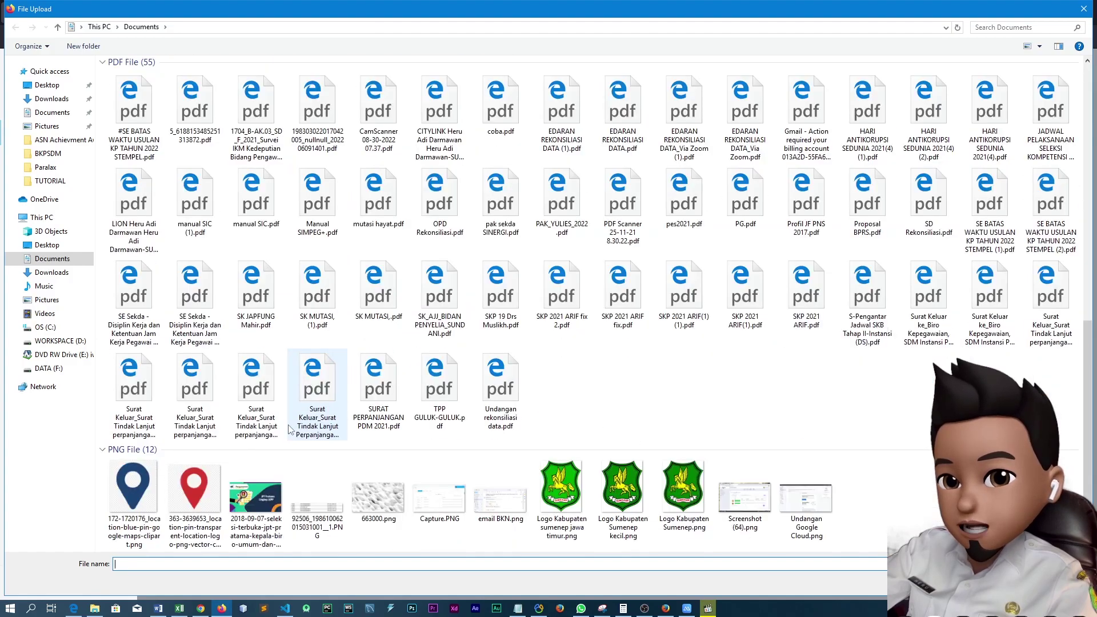
pyautogui.click(200, 486)
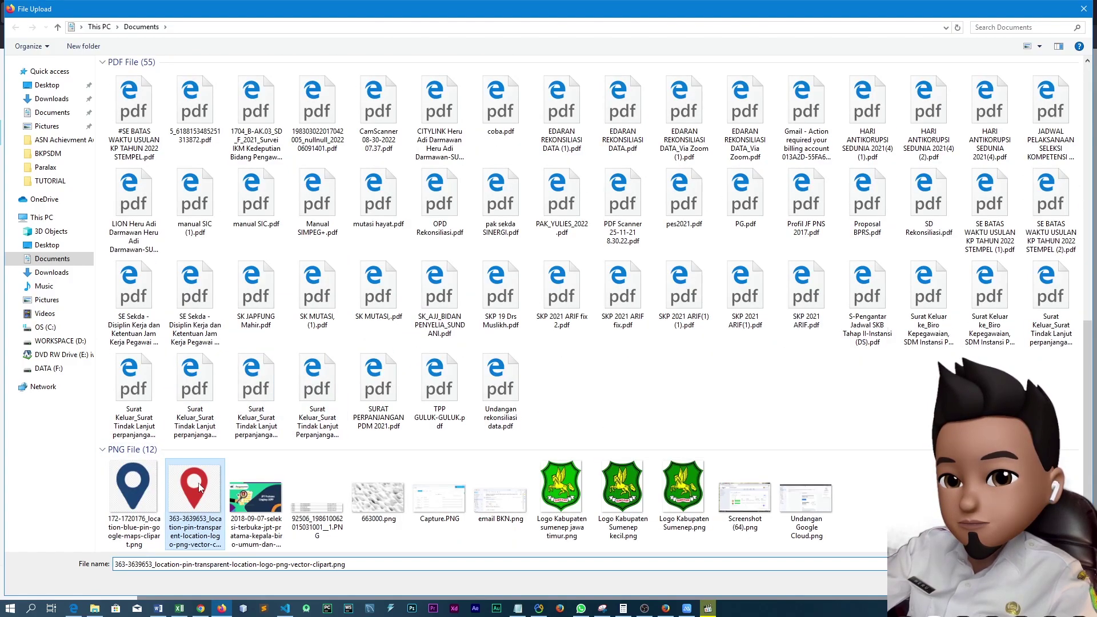
pyautogui.doubleClick(200, 486)
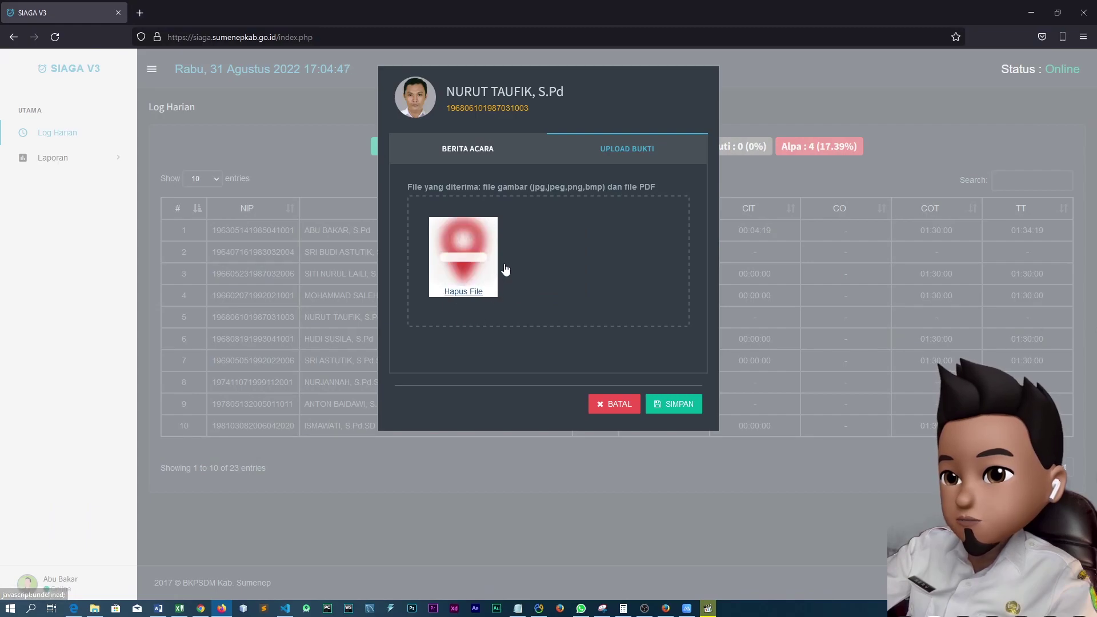
# Replace the Keterangan text with "perdin luar kota" and save the absence report.
pyautogui.click(498, 155)
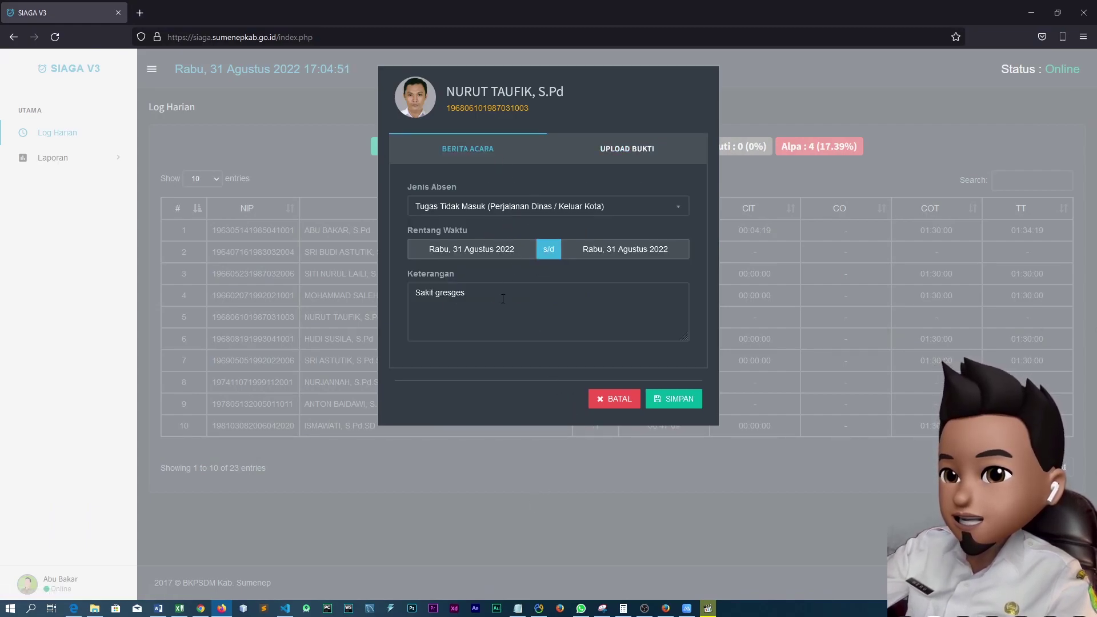
pyautogui.hotkey('ctrl', 'a')
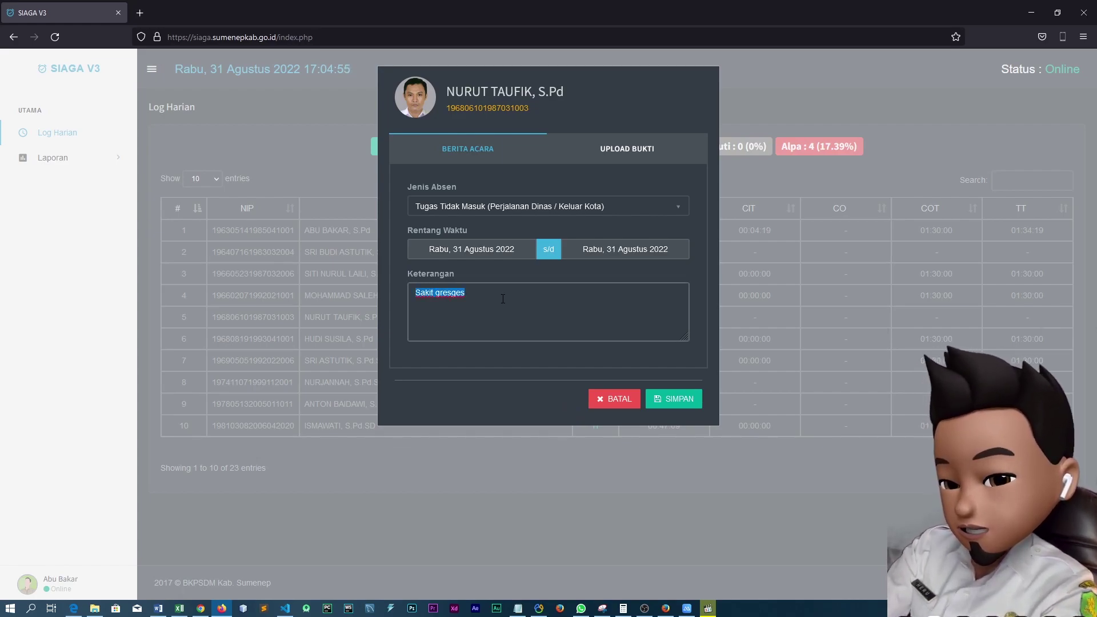
pyautogui.write('perdi')
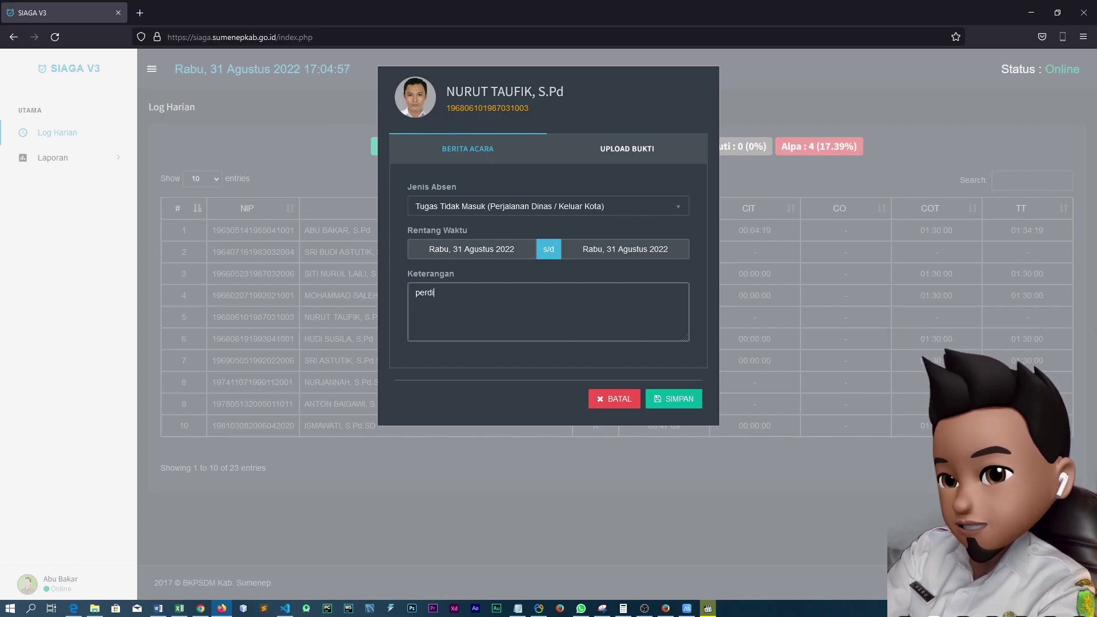
pyautogui.write('n luar kota')
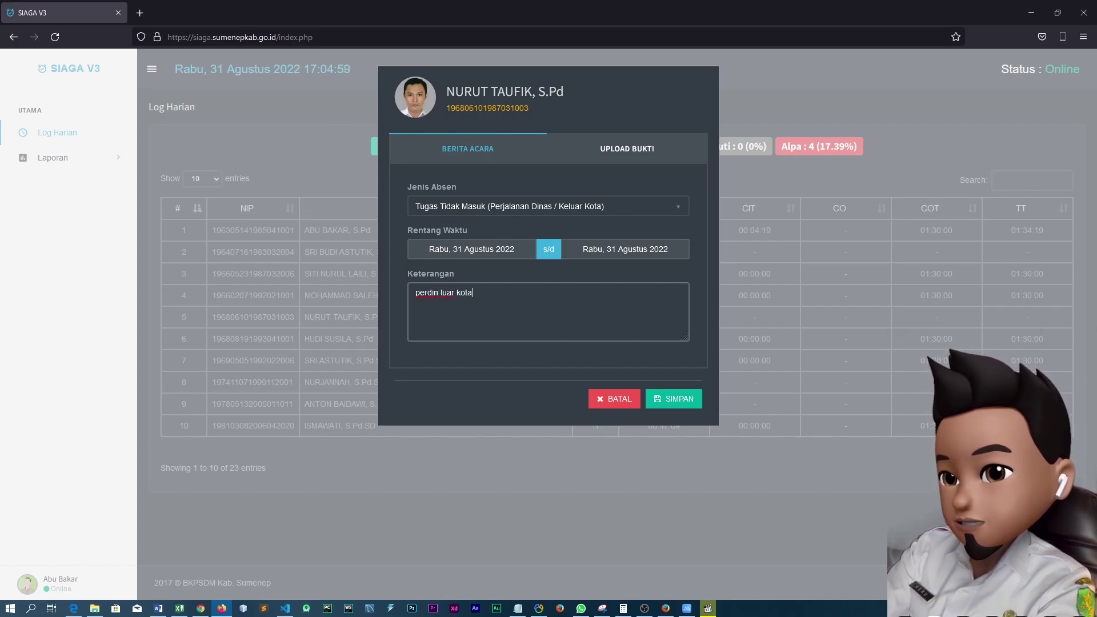
pyautogui.click(684, 407)
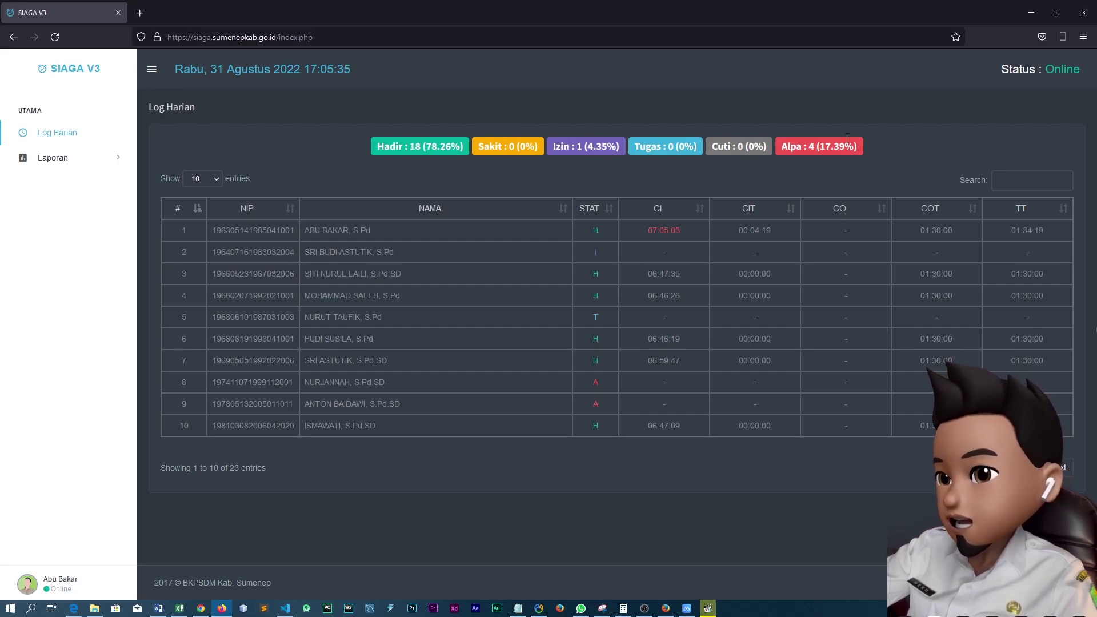
# Search the daily log by an employee's first name and clear the search.
pyautogui.click(1021, 179)
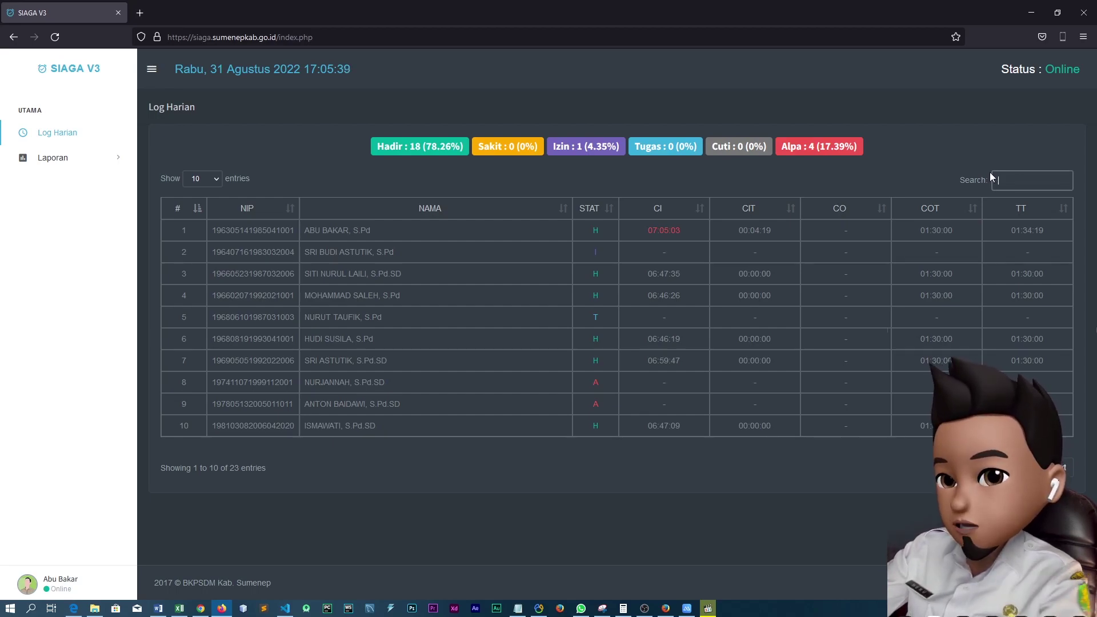
pyautogui.click(992, 174)
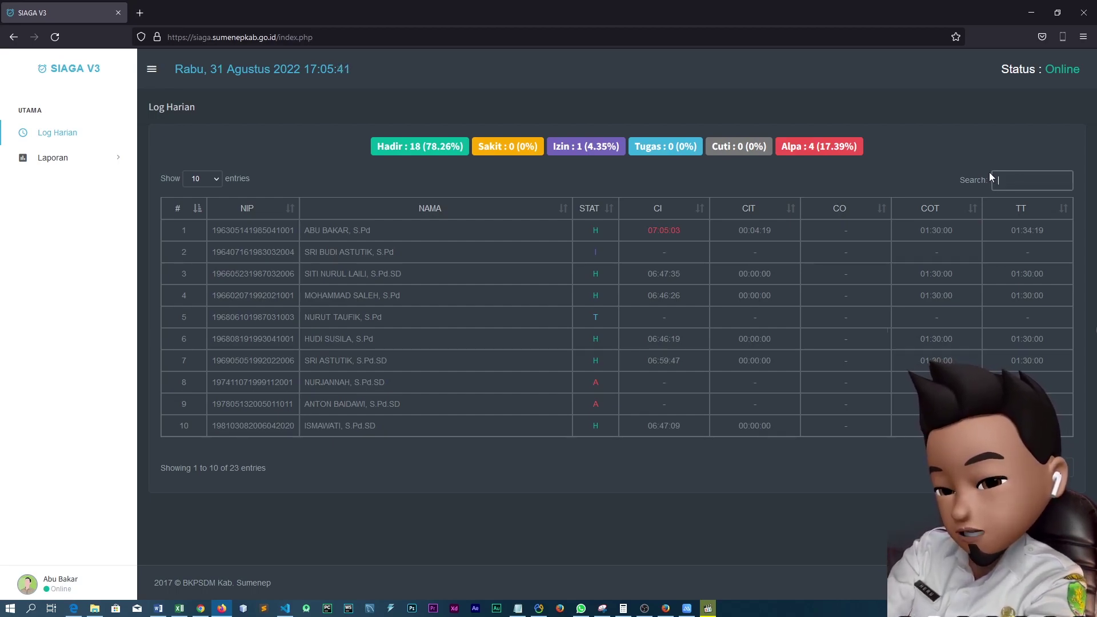
pyautogui.write('hud')
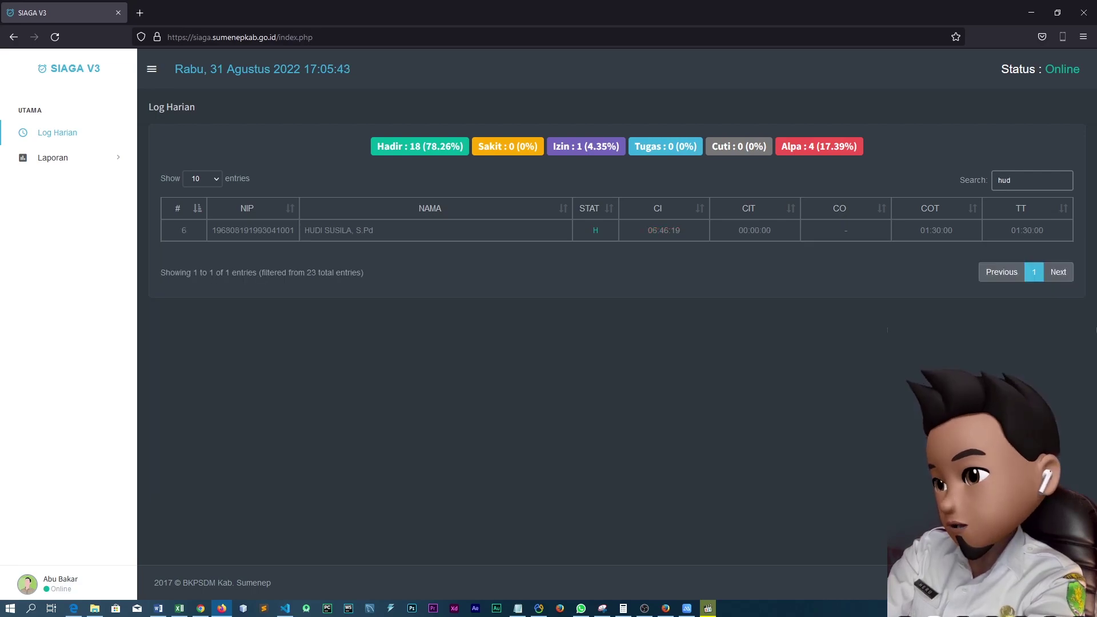
pyautogui.write('i')
pyautogui.press('BackSpace')
pyautogui.press('BackSpace')
pyautogui.press('BackSpace')
pyautogui.press('BackSpace')
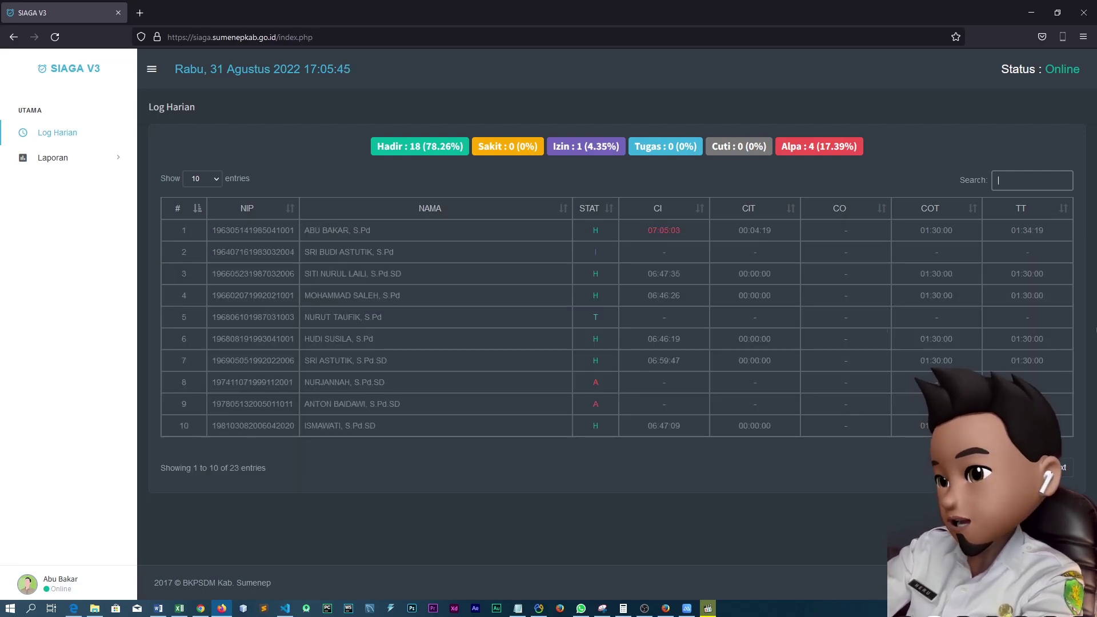
# Page through the daily log to its last page and return to the first page.
pyautogui.click(1060, 468)
pyautogui.click(1060, 467)
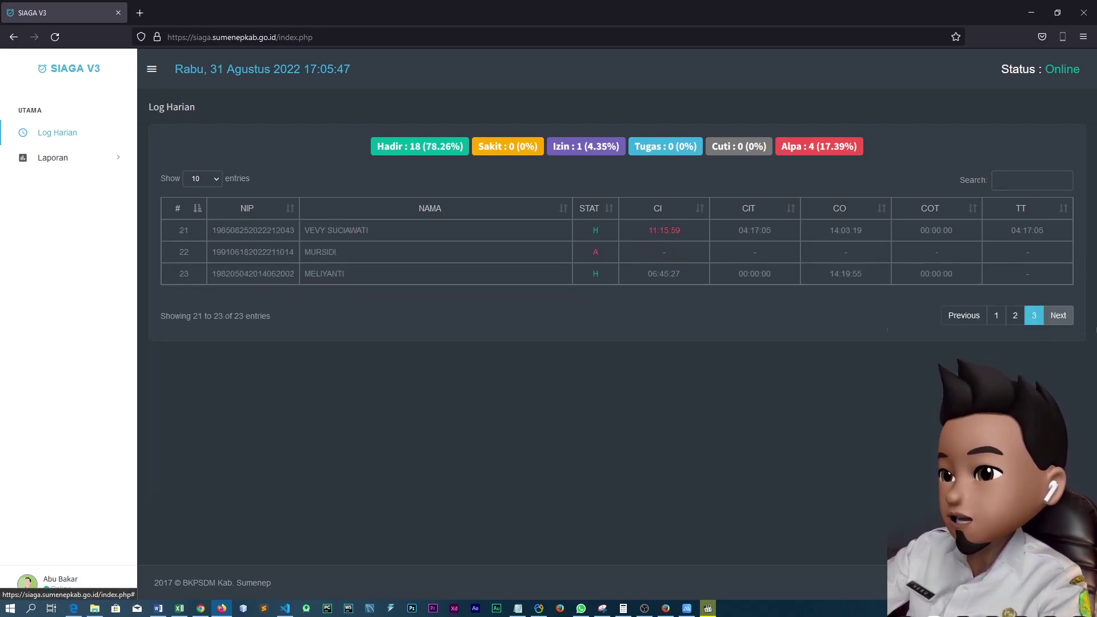
pyautogui.click(971, 315)
pyautogui.click(968, 468)
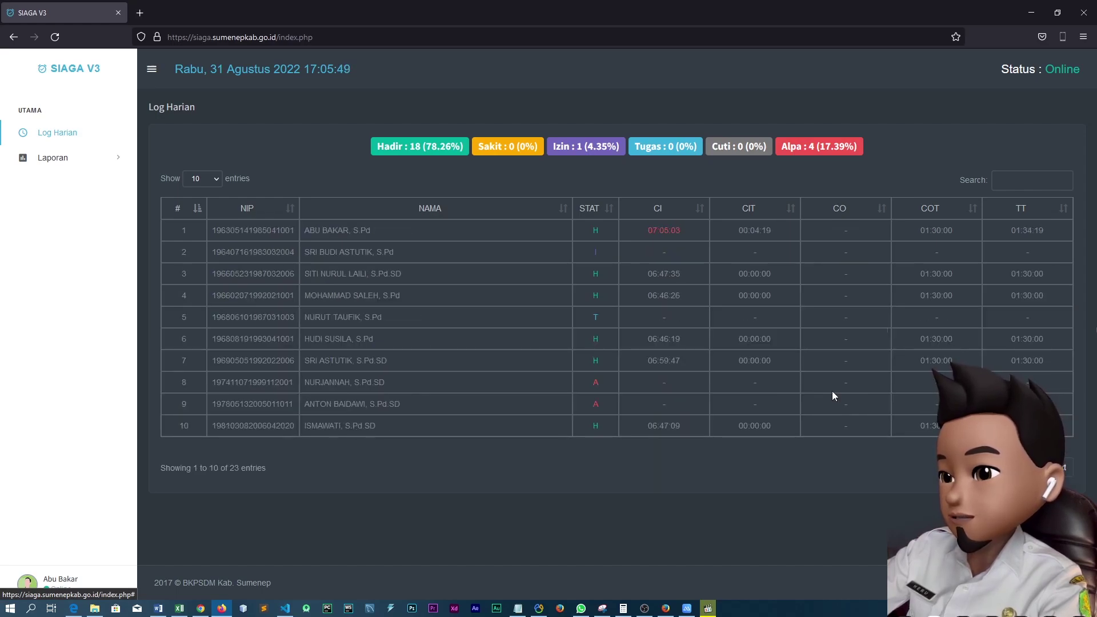
# Open the personal attendance report and display the first listed employee's Harian report for 31 Agustus 2022.
pyautogui.click(71, 163)
pyautogui.click(80, 182)
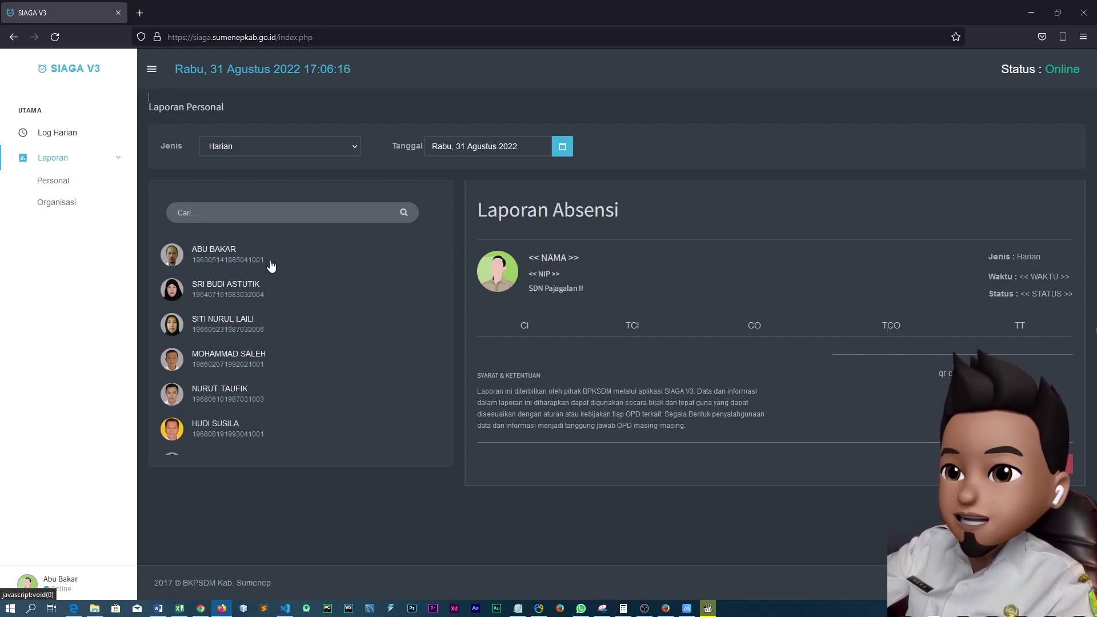
pyautogui.click(249, 266)
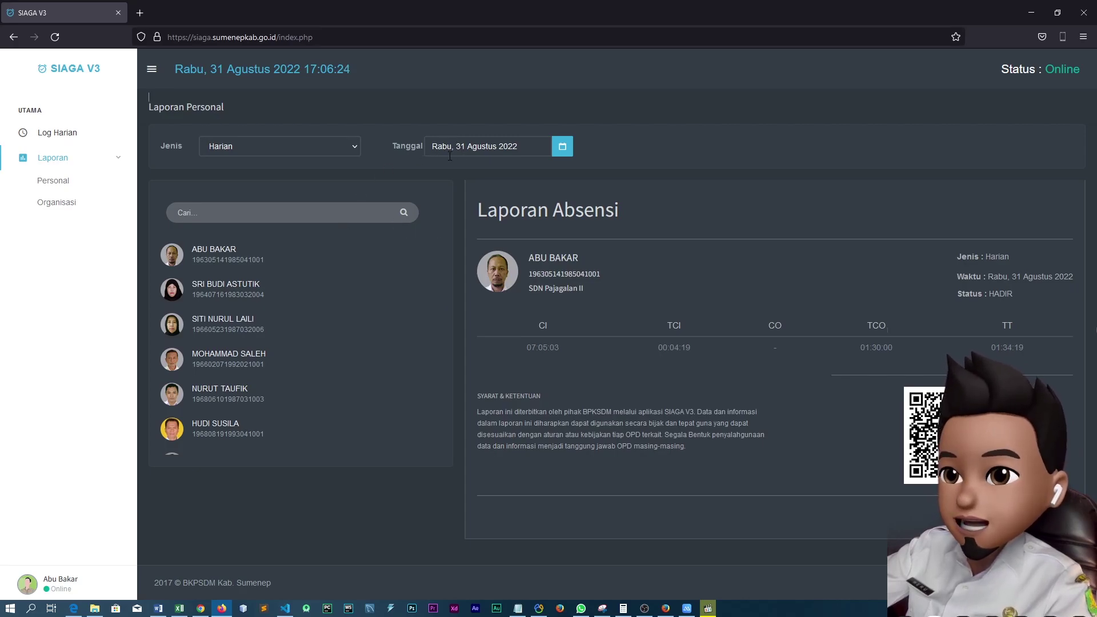
# Try the Mingguan report type, switch Jenis to Bulanan, and examine the first listed employee's attendance for Agustus 2022.
pyautogui.click(330, 149)
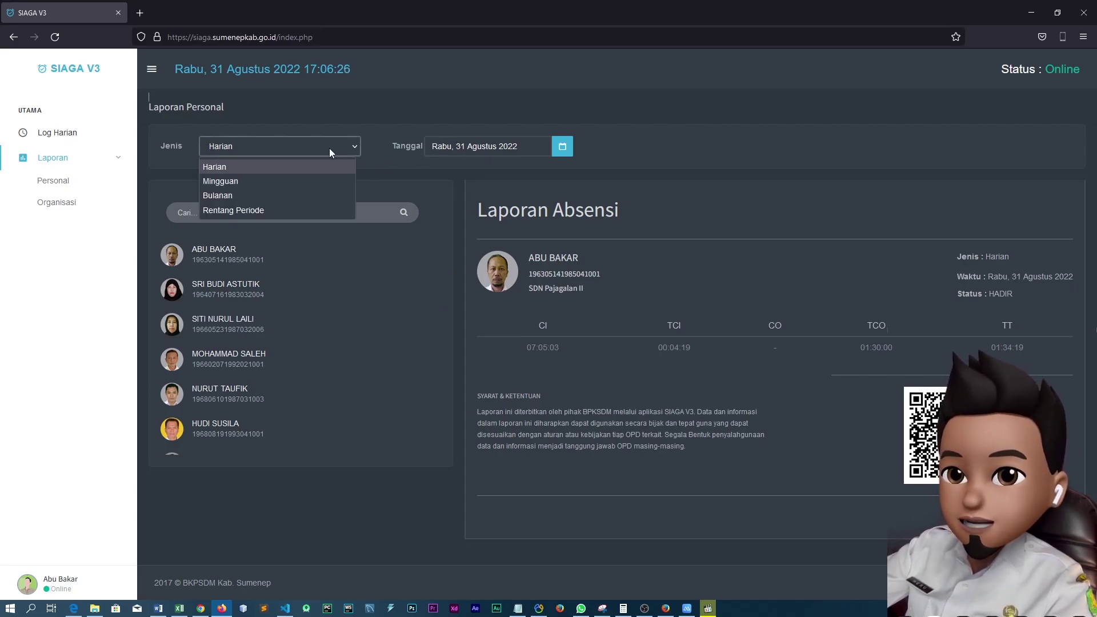
pyautogui.click(321, 180)
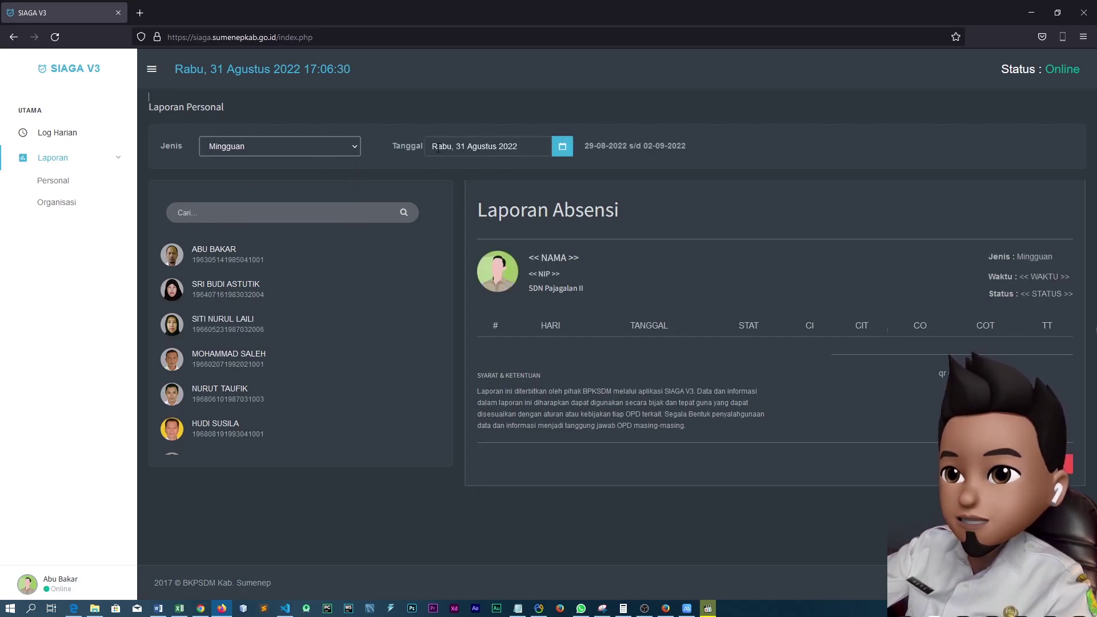
pyautogui.click(323, 152)
pyautogui.click(306, 192)
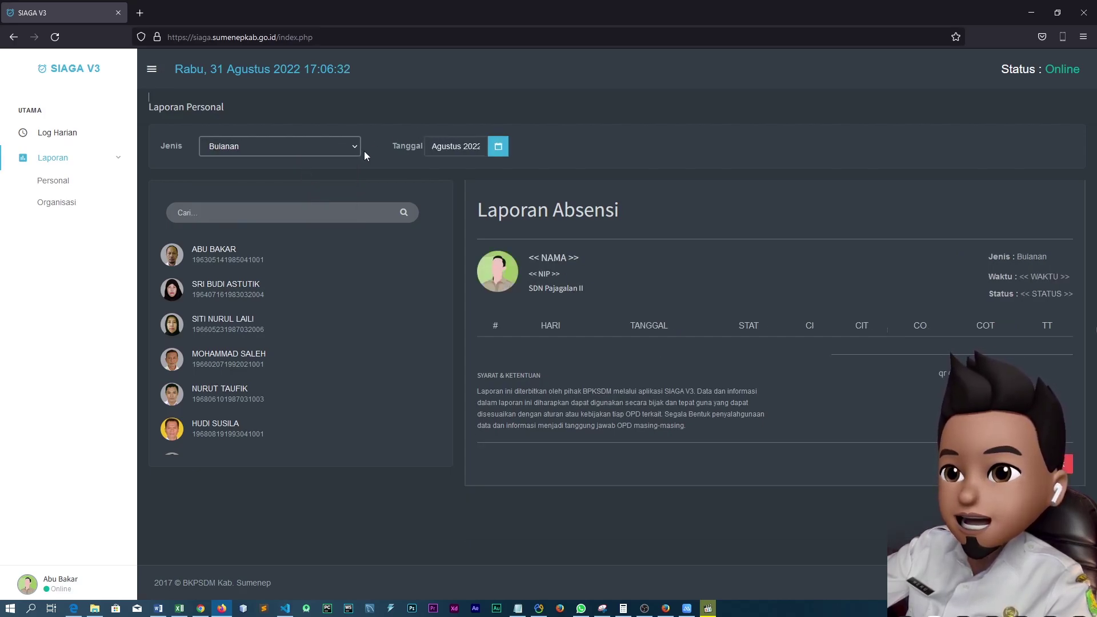
pyautogui.click(243, 266)
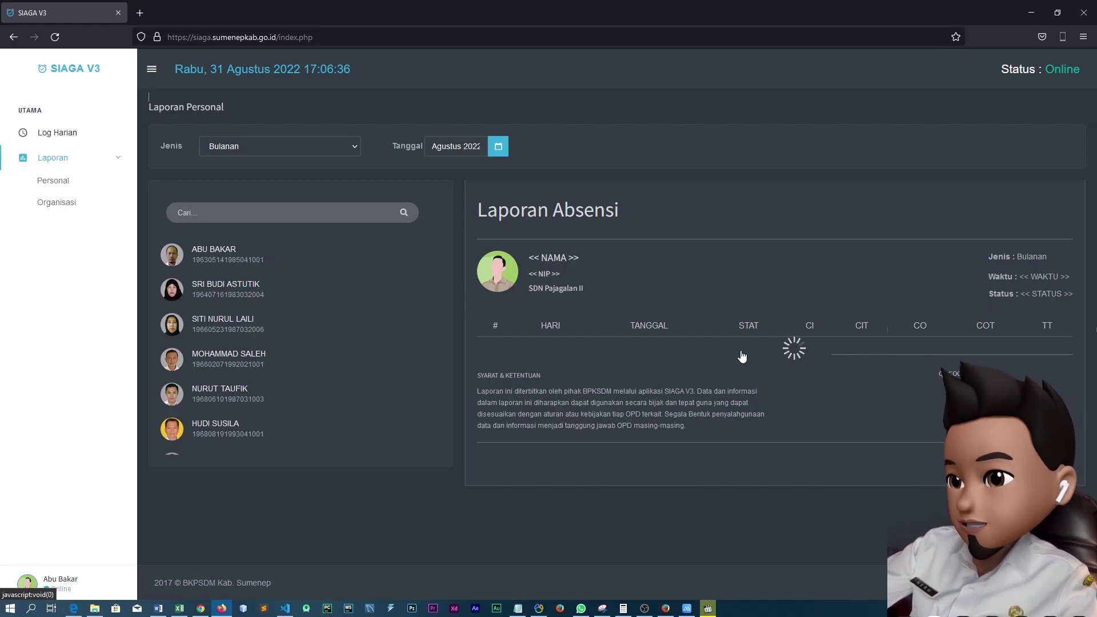
pyautogui.scroll(-4, 800, 326)
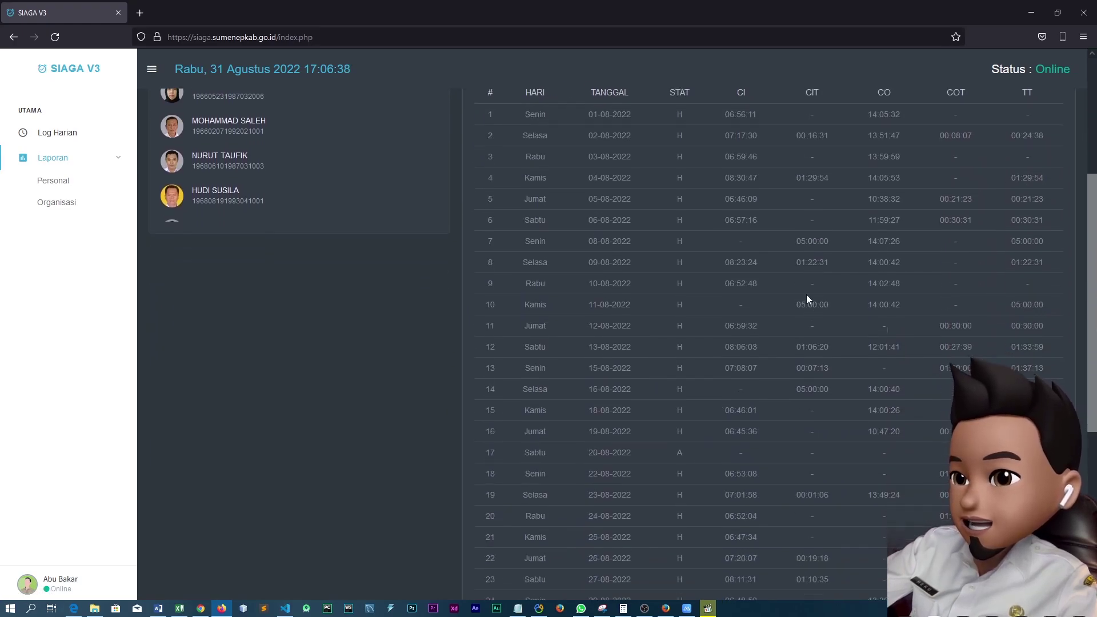
pyautogui.scroll(2, 784, 306)
pyautogui.scroll(-6, 841, 219)
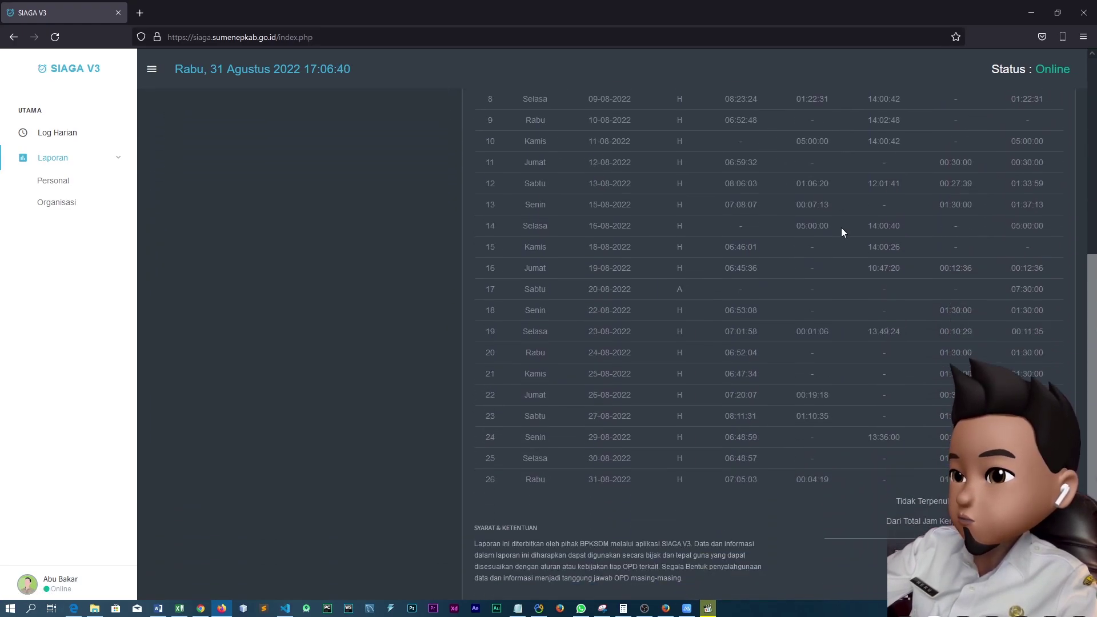
# Switch the personal attendance report's Jenis to Rentang Periode and open the Organisasi attendance report.
pyautogui.scroll(2, 800, 240)
pyautogui.scroll(-3, 825, 304)
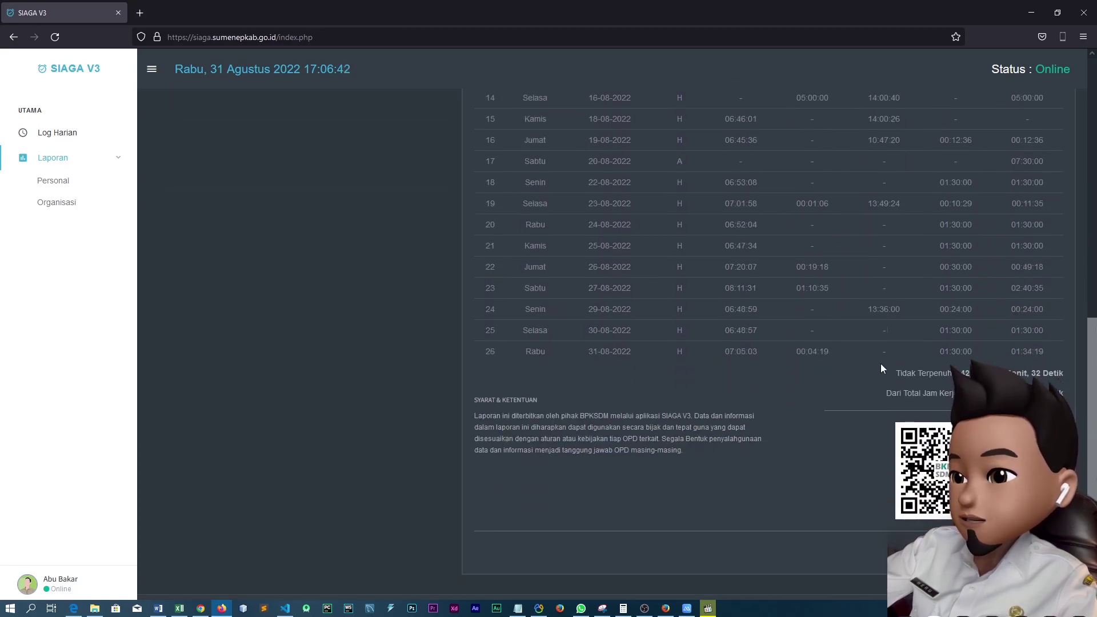
pyautogui.scroll(7, 828, 457)
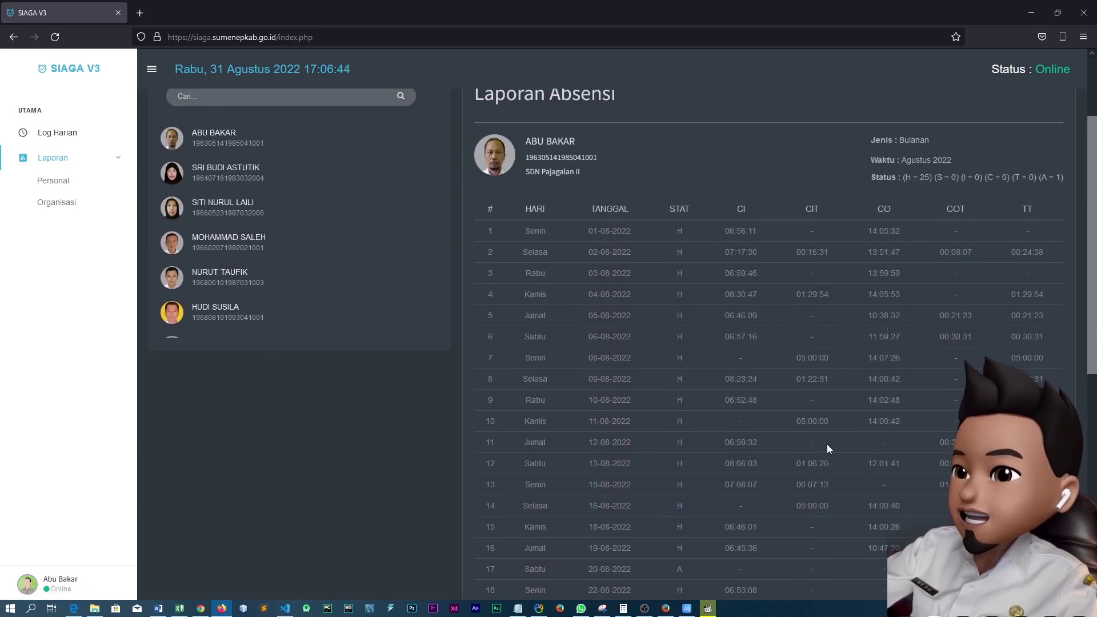
pyautogui.scroll(2, 377, 257)
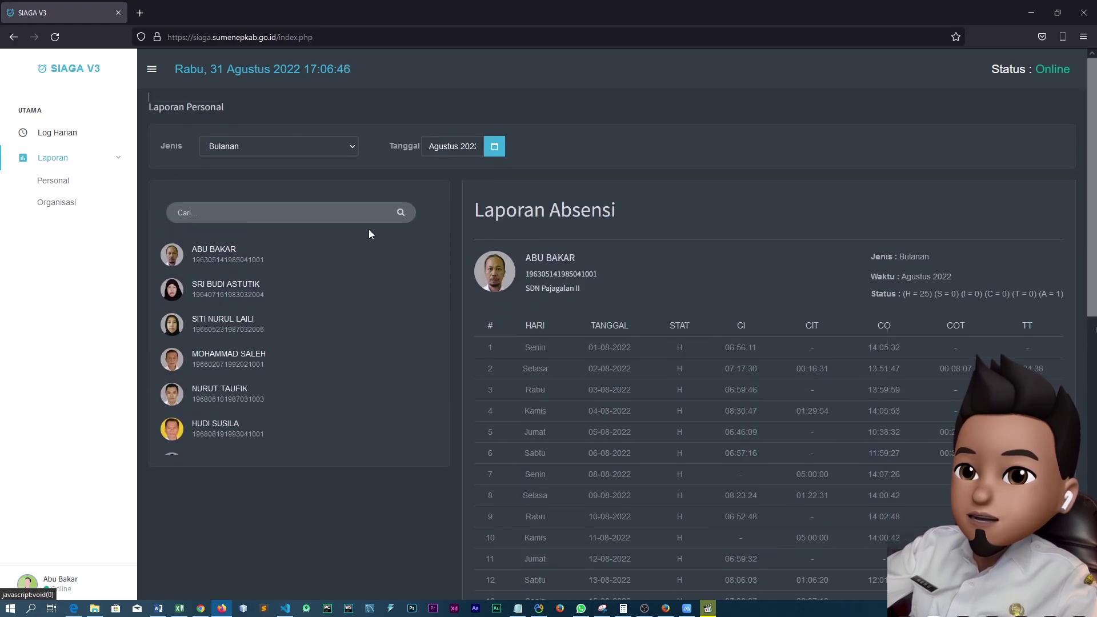
pyautogui.click(426, 140)
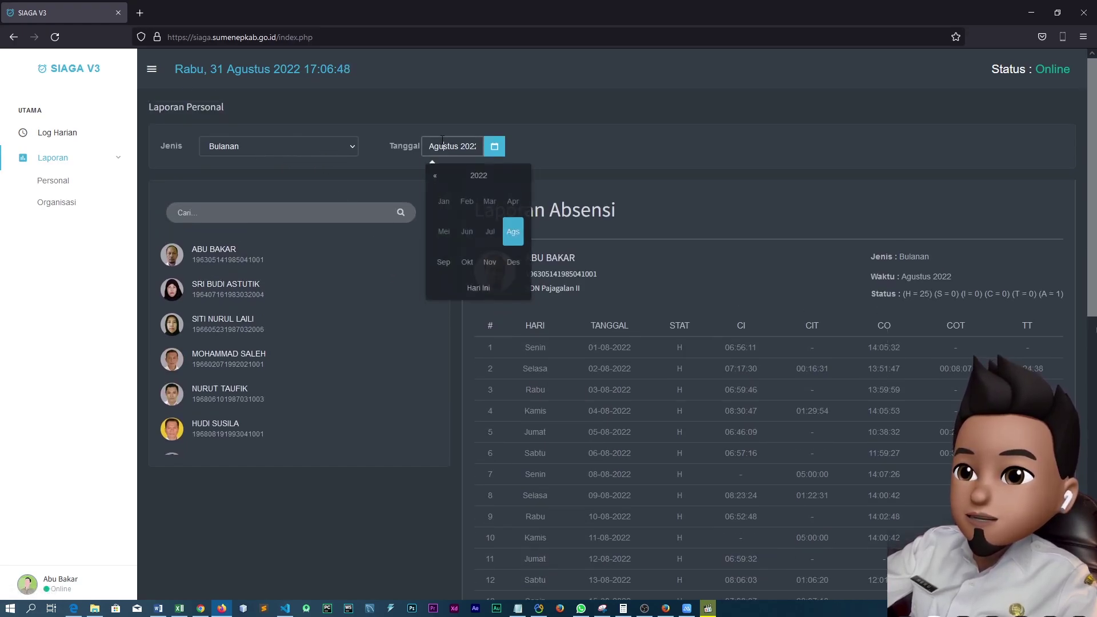
pyautogui.click(303, 143)
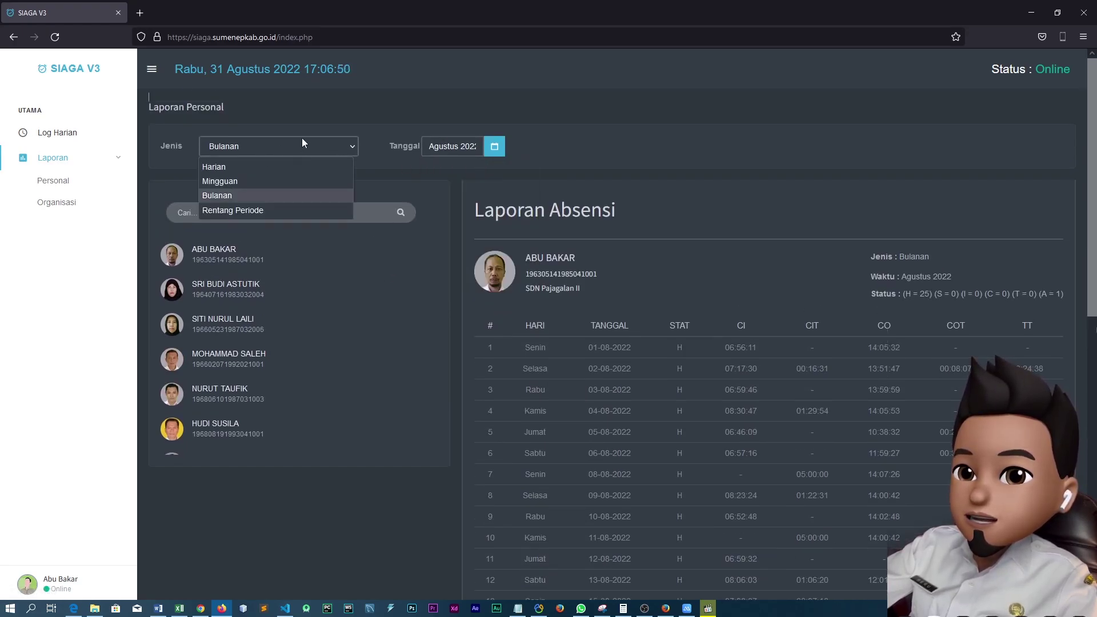
pyautogui.click(298, 211)
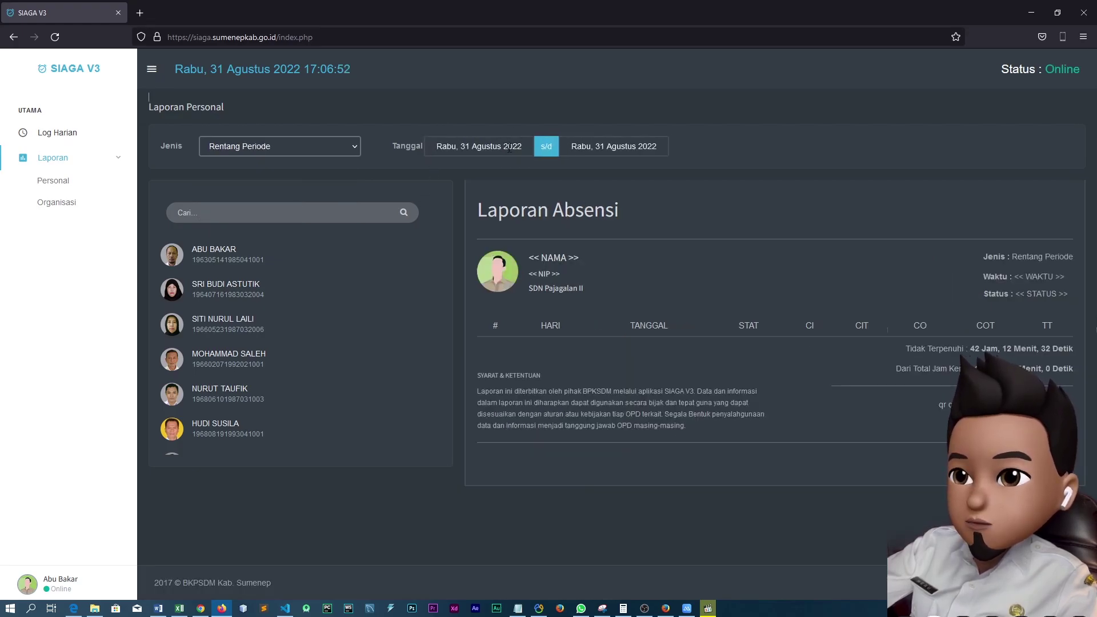
pyautogui.click(67, 206)
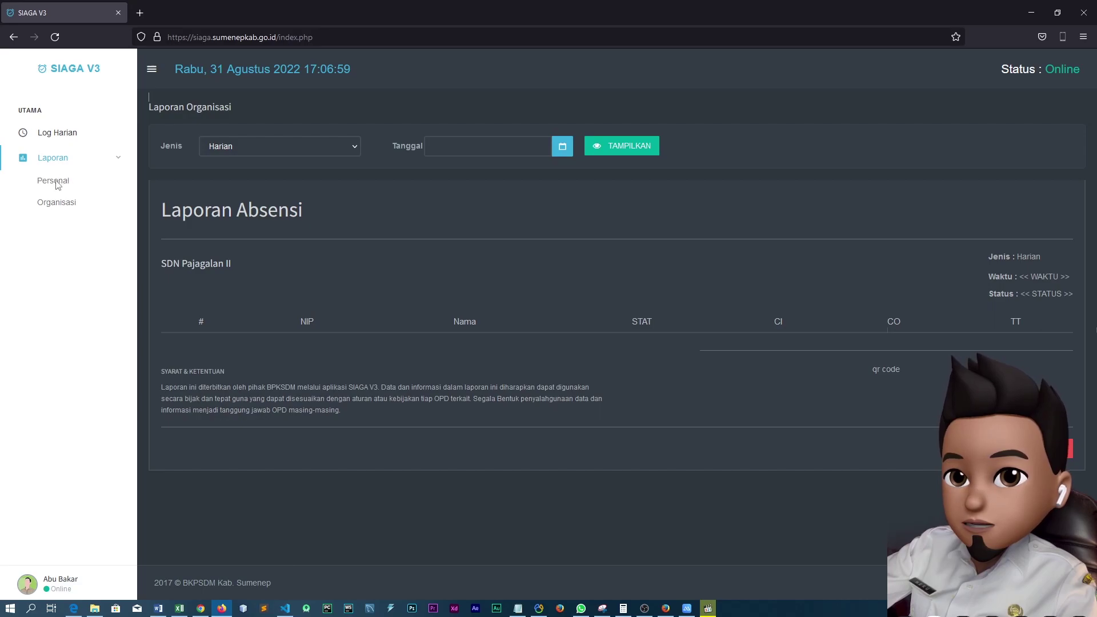
# Reload the SIAGA V3 page and open the Log Harian view.
pyautogui.hotkey('ctrl', 'l')
pyautogui.press('Return')
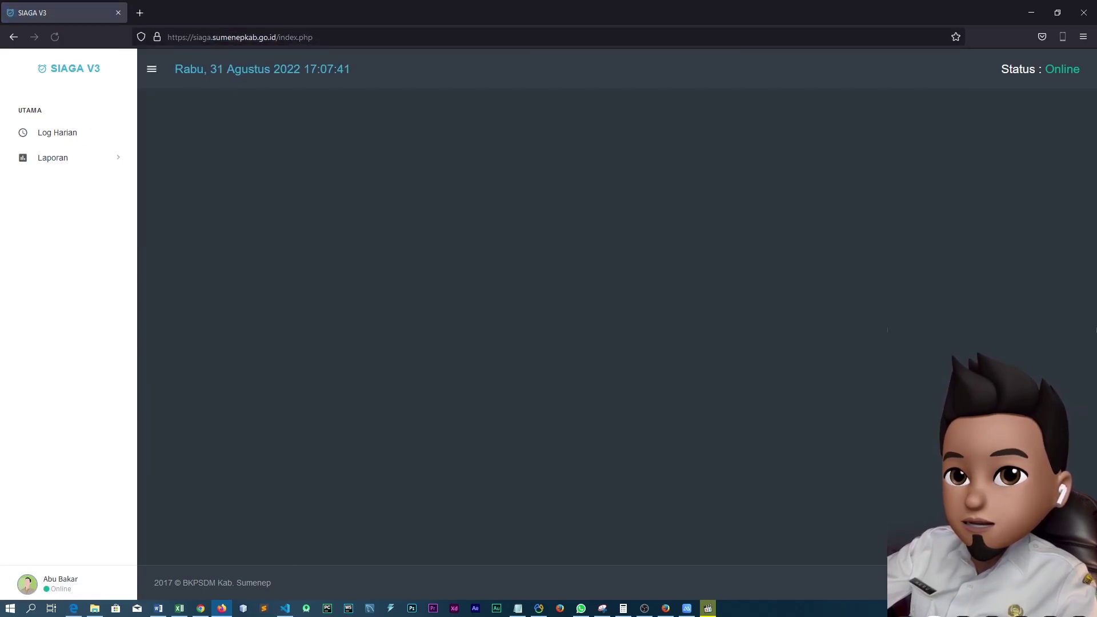
pyautogui.click(98, 139)
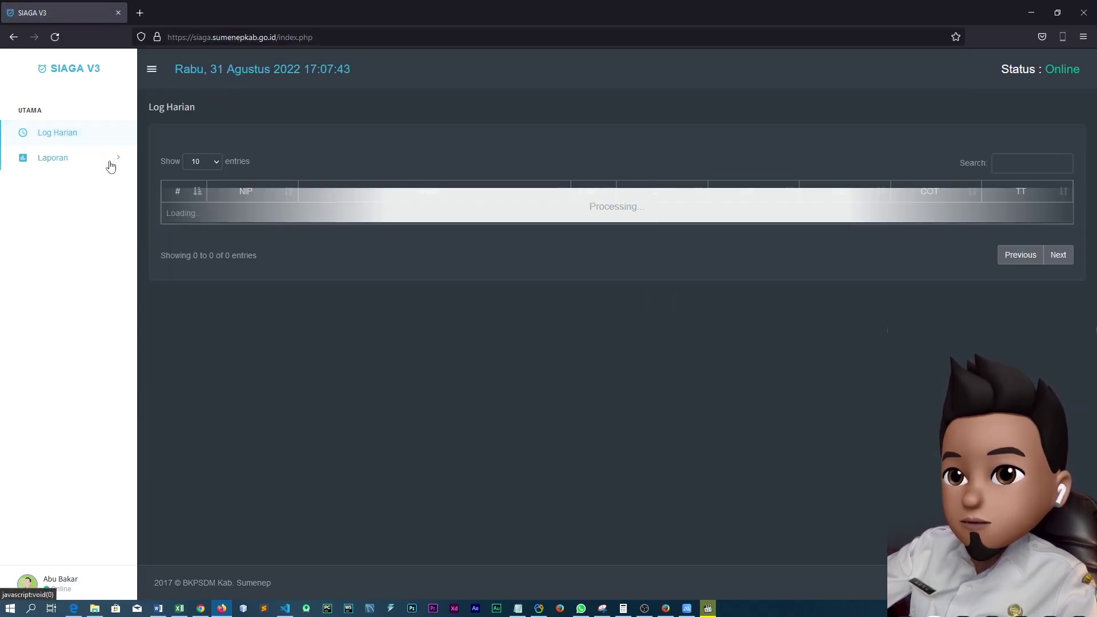